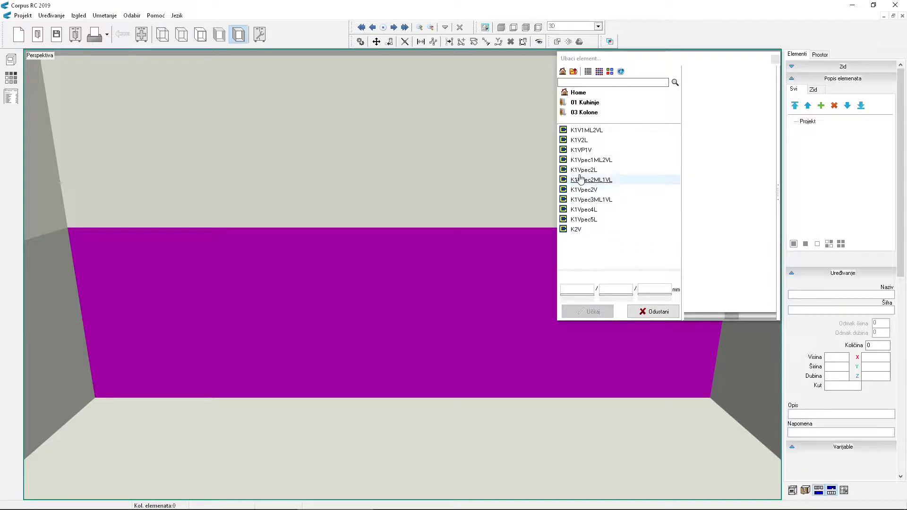
- Insert the K1VP1V tall oven cabinet from the 03 Kolone library into the room's corner
{"action": "left_click", "coordinate": [581, 141]}
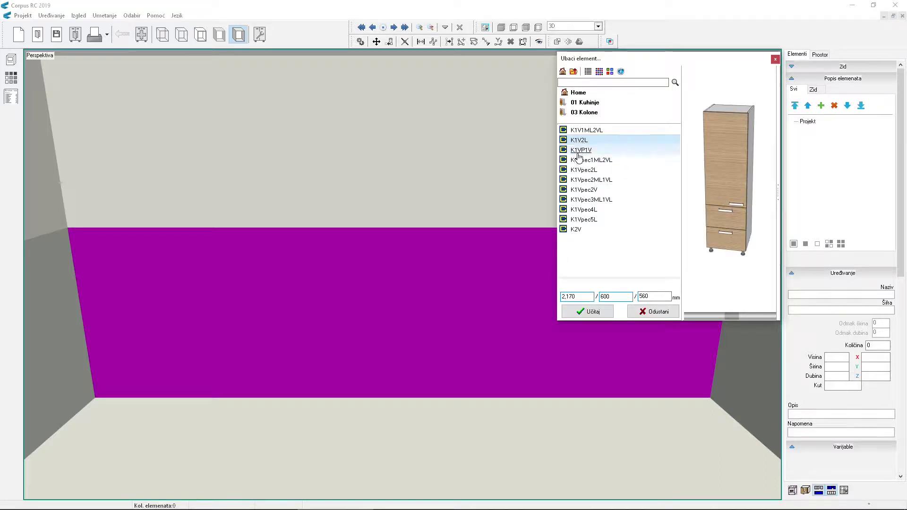
{"action": "left_click", "coordinate": [581, 150]}
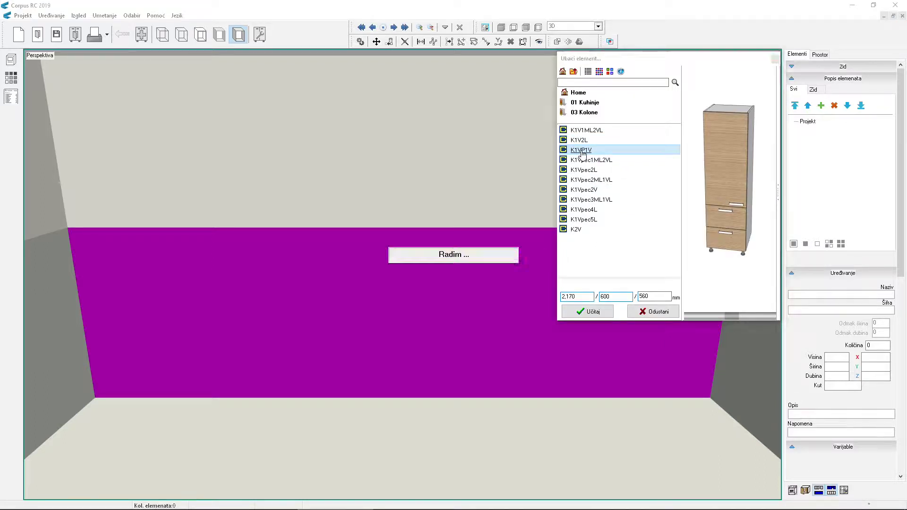
{"action": "left_click", "coordinate": [597, 312]}
- Insert the D2ML1VL drawer base cabinet from the 01 Podni elementi library beside the tall oven cabinet
{"action": "left_click", "coordinate": [590, 104]}
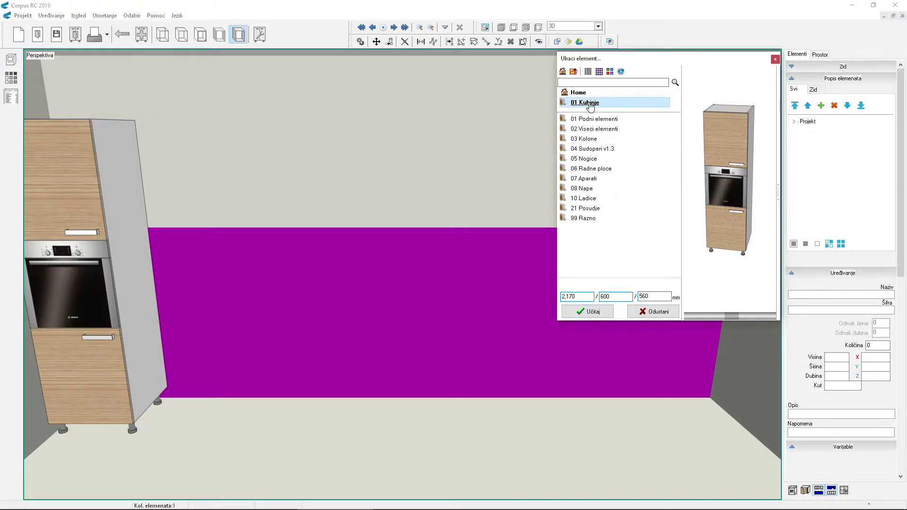
{"action": "double_click", "coordinate": [589, 120]}
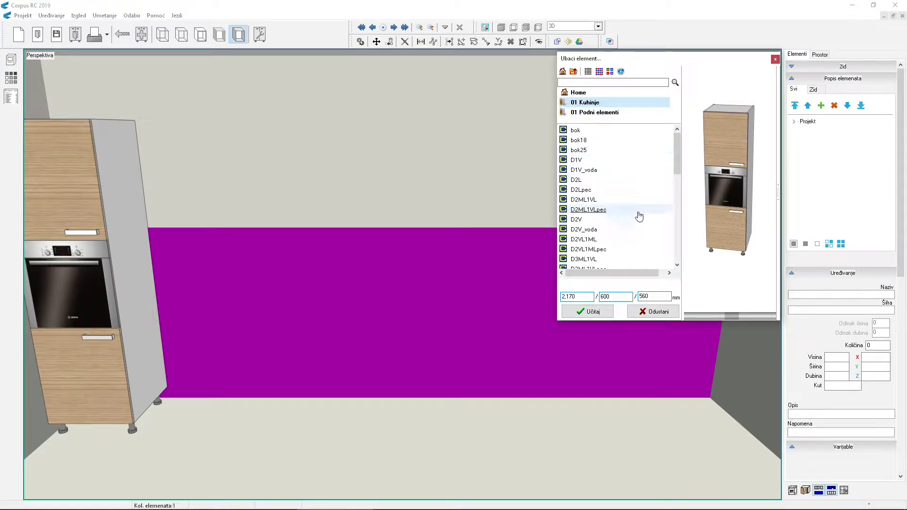
{"action": "left_click", "coordinate": [577, 200]}
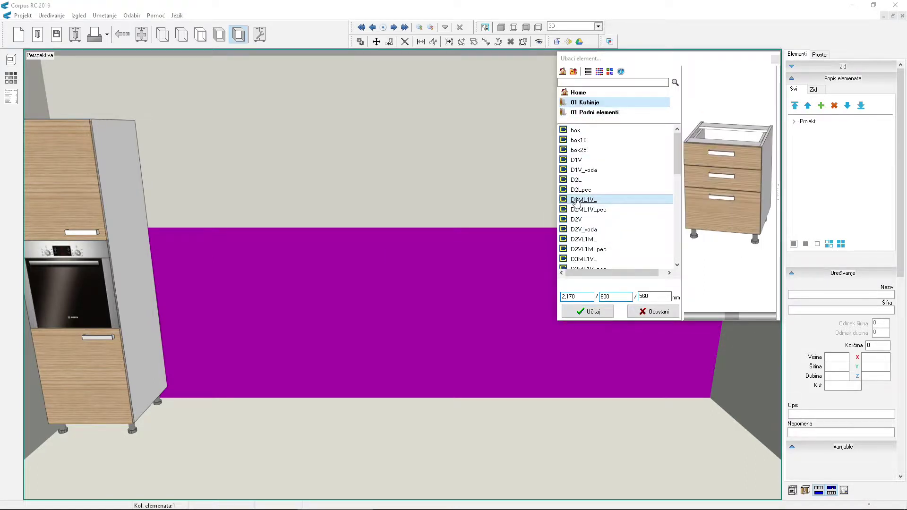
{"action": "left_click", "coordinate": [592, 313]}
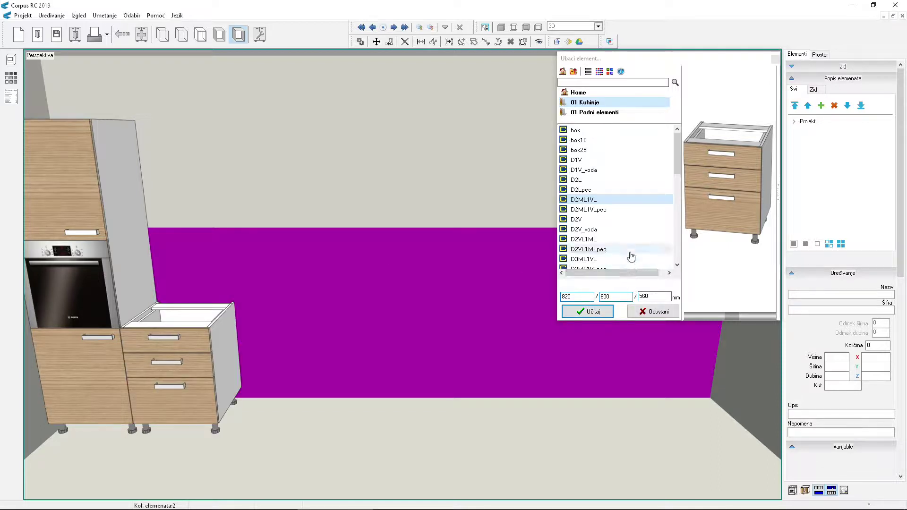
- Extend the base row with the two-door D2V cabinet and the single-door D1V cabinet
{"action": "left_click", "coordinate": [576, 220]}
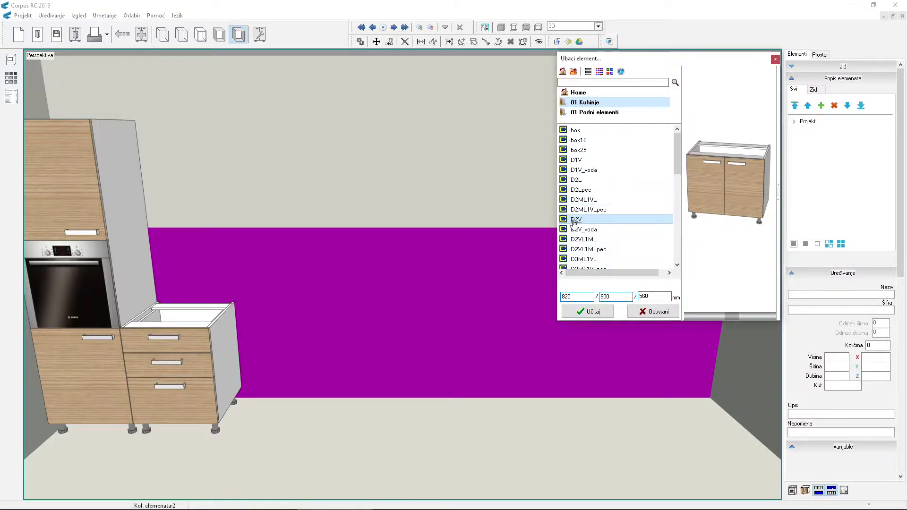
{"action": "left_click", "coordinate": [593, 313]}
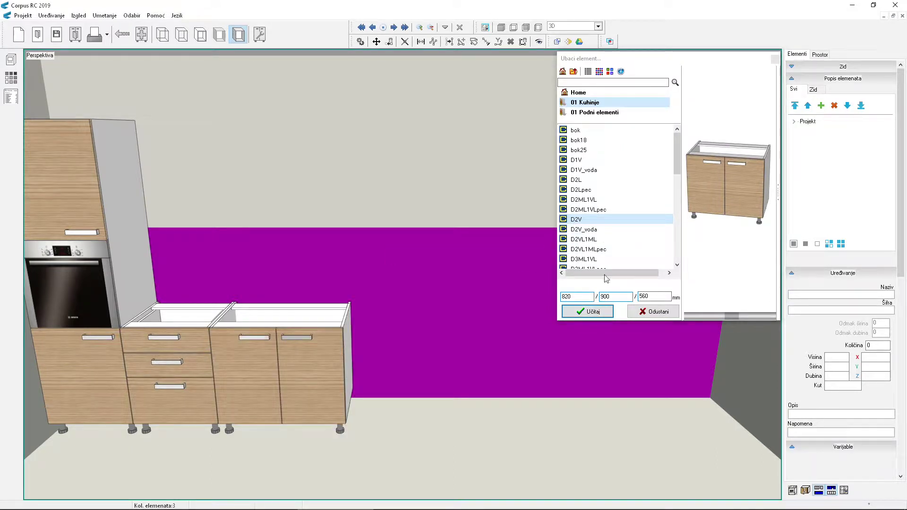
{"action": "left_click", "coordinate": [581, 161]}
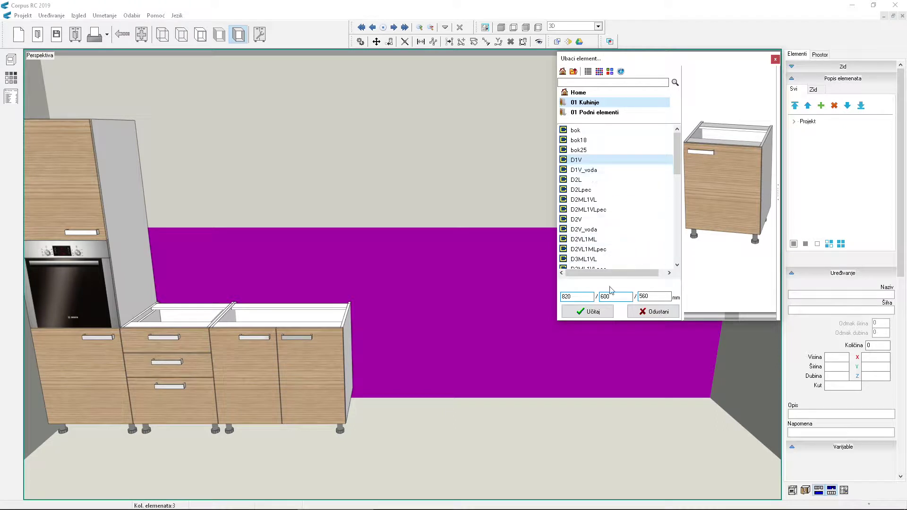
{"action": "left_click", "coordinate": [594, 312]}
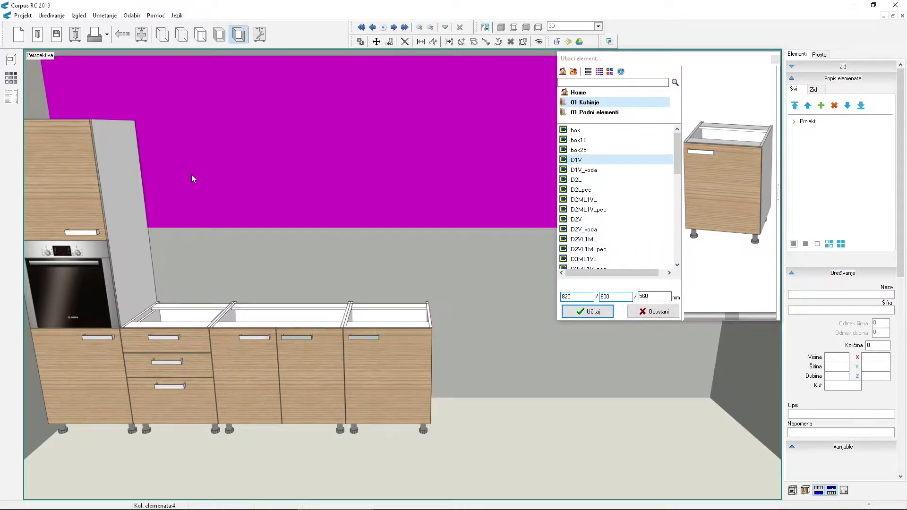
- Insert the single-door V1V cabinet from the 02 Viseci elementi library on the upper part of the back wall
{"action": "left_click", "coordinate": [586, 103]}
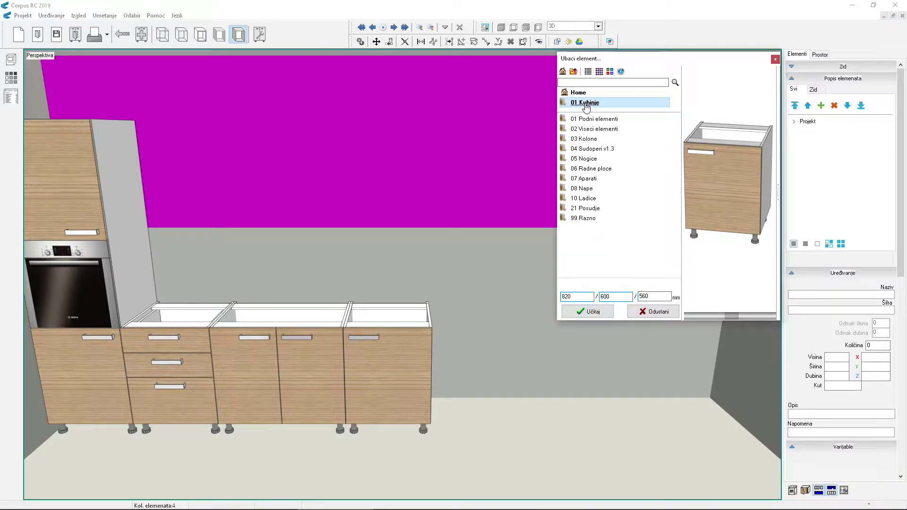
{"action": "left_click", "coordinate": [589, 129]}
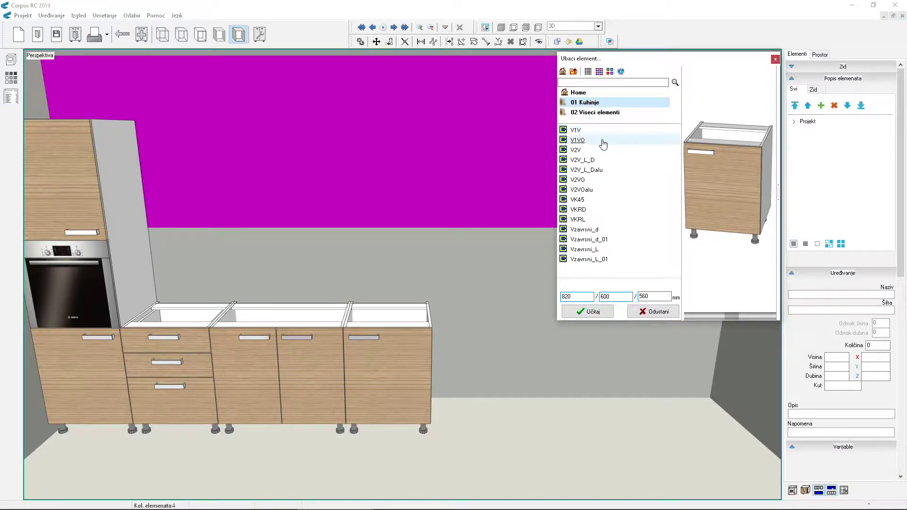
{"action": "left_click", "coordinate": [578, 131]}
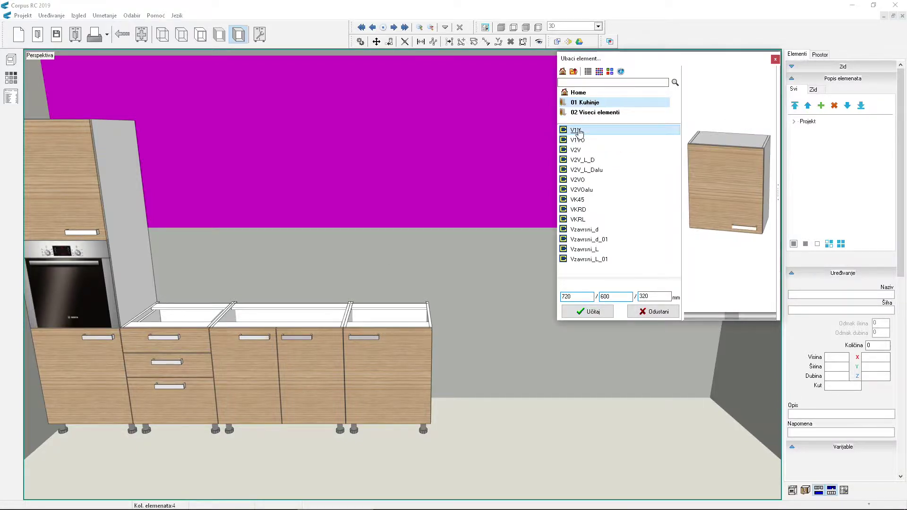
{"action": "left_click", "coordinate": [593, 313]}
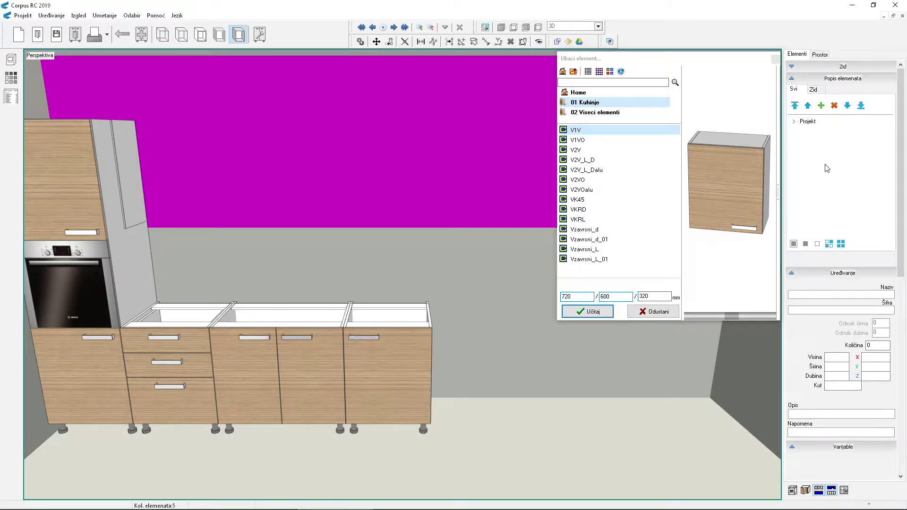
- Move the V1V wall cabinet along the X axis until it sits against the side of the tall oven cabinet
{"action": "left_click", "coordinate": [795, 121]}
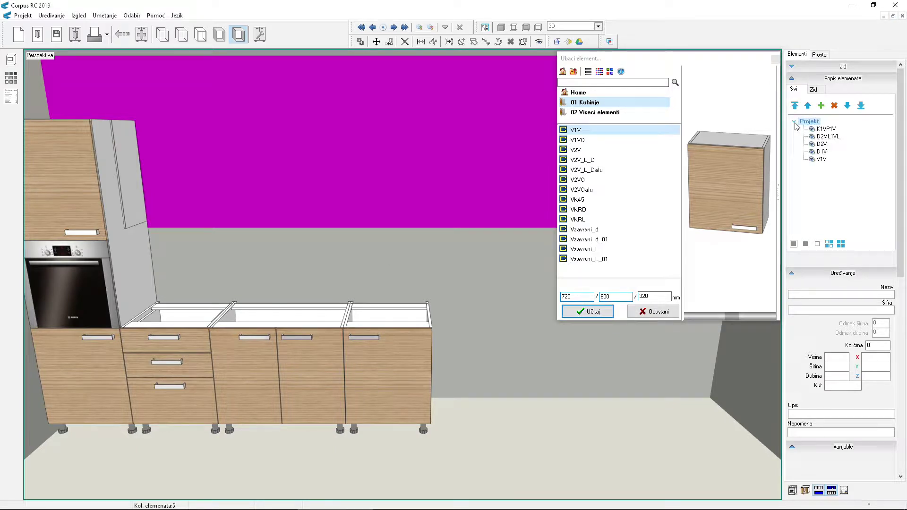
{"action": "left_click", "coordinate": [822, 159]}
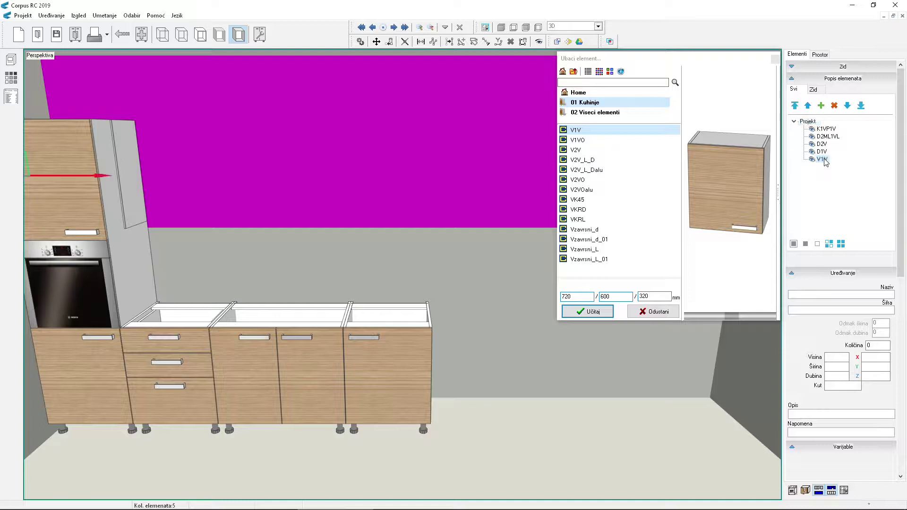
{"action": "mouse_move", "coordinate": [109, 172]}
{"action": "left_mouse_down"}
{"action": "mouse_move", "coordinate": [125, 175]}
{"action": "mouse_move", "coordinate": [116, 175]}
{"action": "left_mouse_up"}
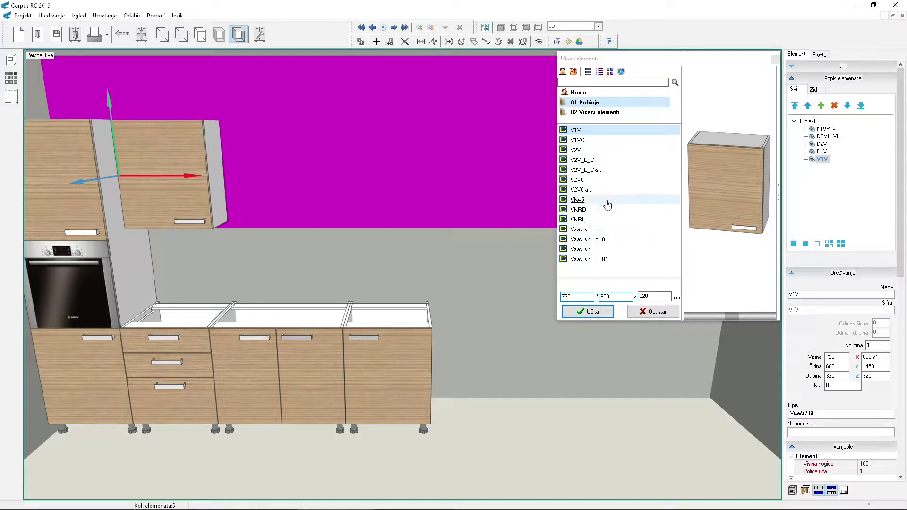
- Insert a two-door V2V wall cabinet beside the V1V cabinet and set its width to 900 mm
{"action": "left_click", "coordinate": [576, 150]}
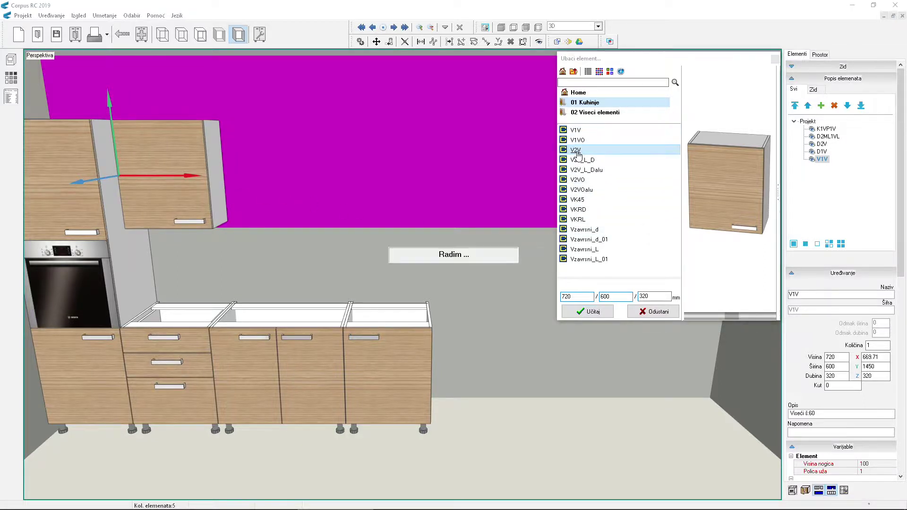
{"action": "left_click", "coordinate": [593, 312]}
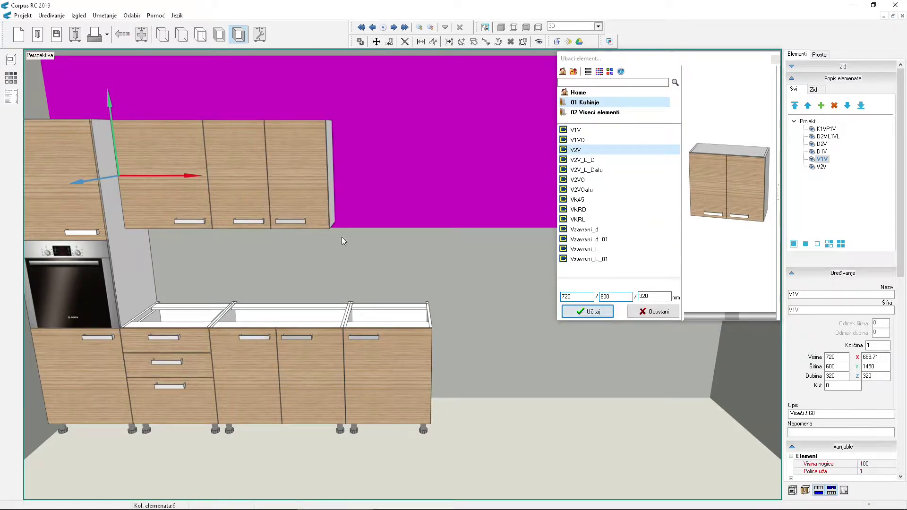
{"action": "left_click", "coordinate": [306, 182]}
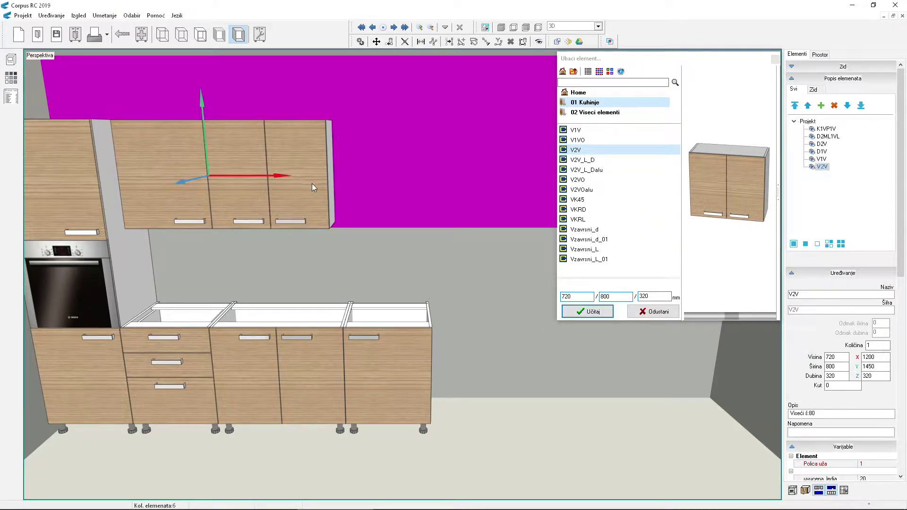
{"action": "left_click", "coordinate": [839, 367]}
{"action": "type", "text": "900"}
{"action": "key", "text": "Return"}
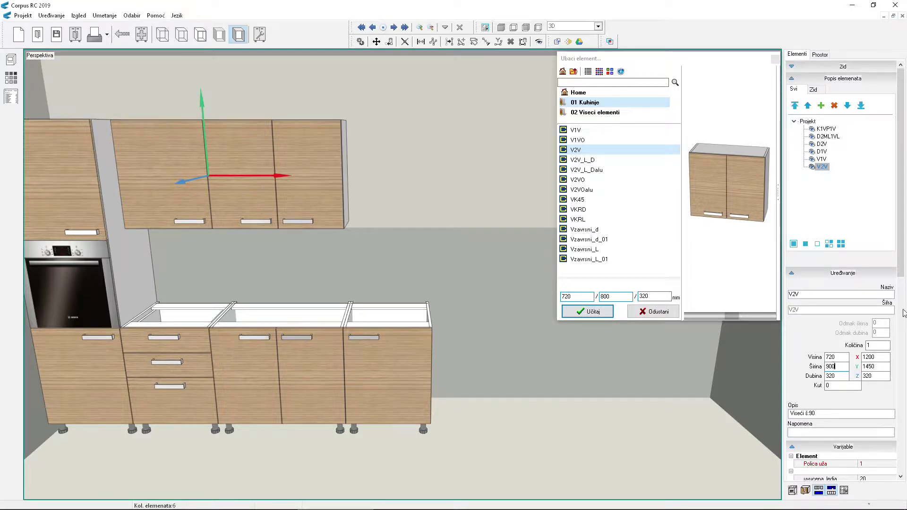
- Insert another V1V wall cabinet at the free end of the wall row and finish inserting elements
{"action": "left_click", "coordinate": [581, 130]}
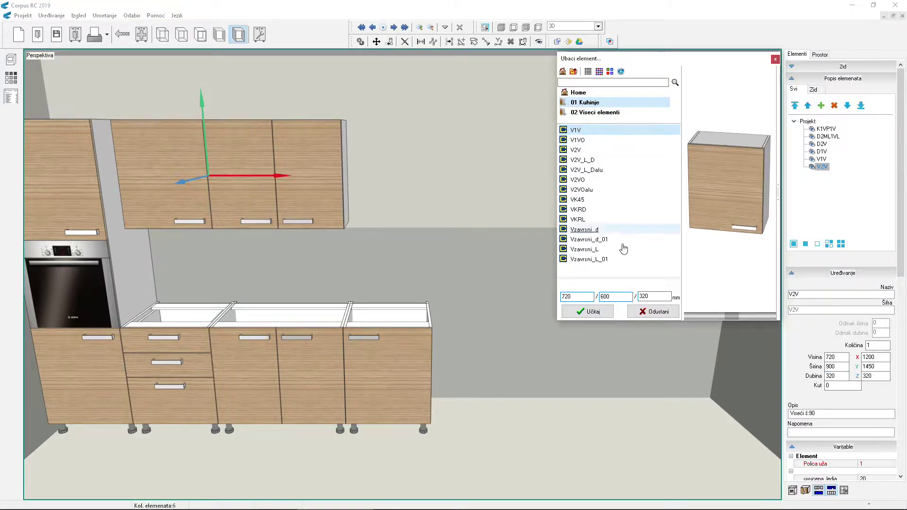
{"action": "left_click", "coordinate": [594, 313]}
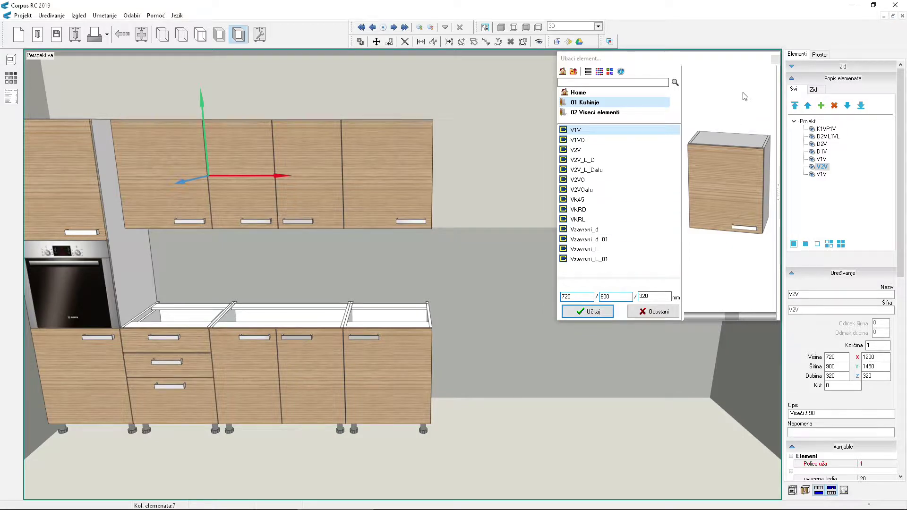
{"action": "left_click", "coordinate": [776, 60]}
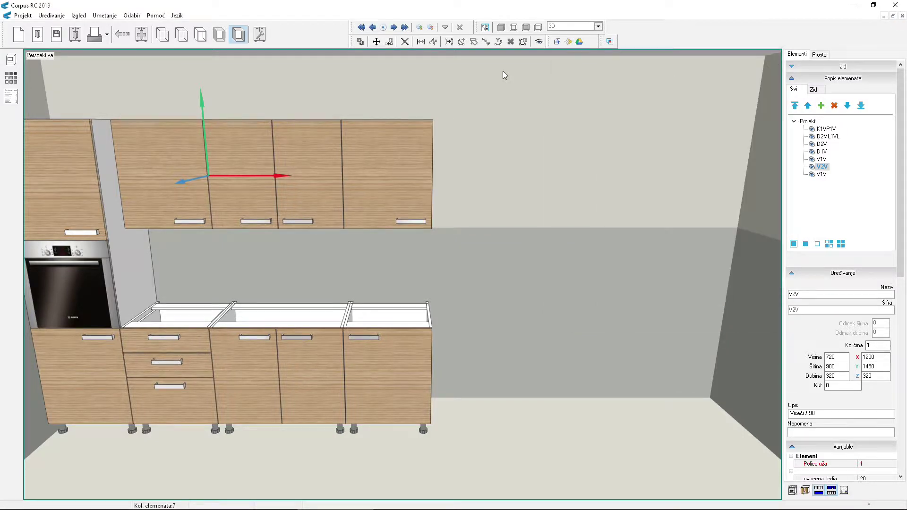
- Add a plinth (Cokla) under the floor-standing cabinets and a worktop (Radna ploča) over the base cabinets
{"action": "left_click", "coordinate": [104, 15]}
{"action": "left_click", "coordinate": [124, 113]}
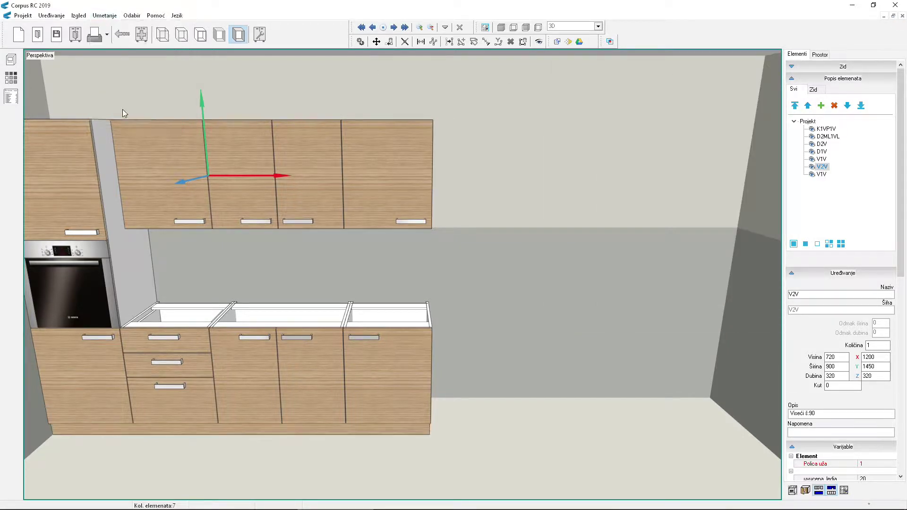
{"action": "left_click", "coordinate": [109, 16]}
{"action": "left_click", "coordinate": [121, 63]}
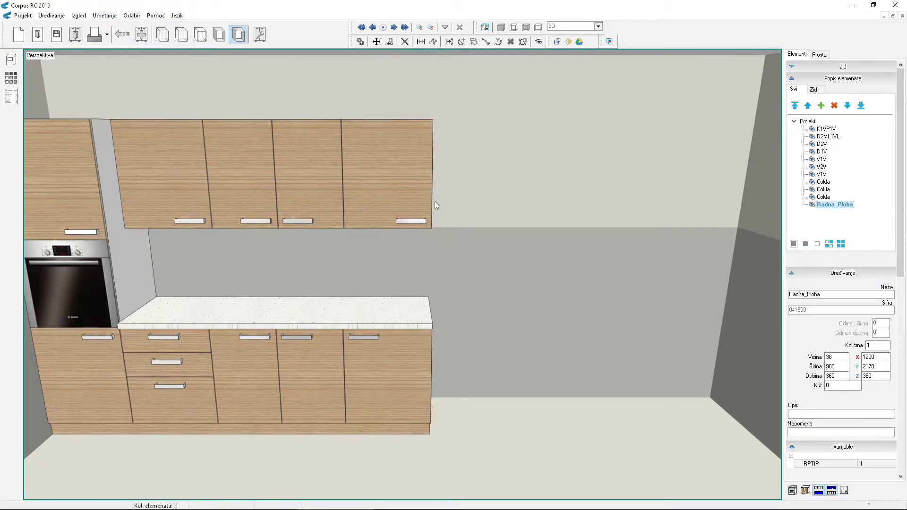
- Add a top panel (Stropna ploha) spanning from the tall oven cabinet to the last V1V wall cabinet
{"action": "left_click", "coordinate": [75, 189]}
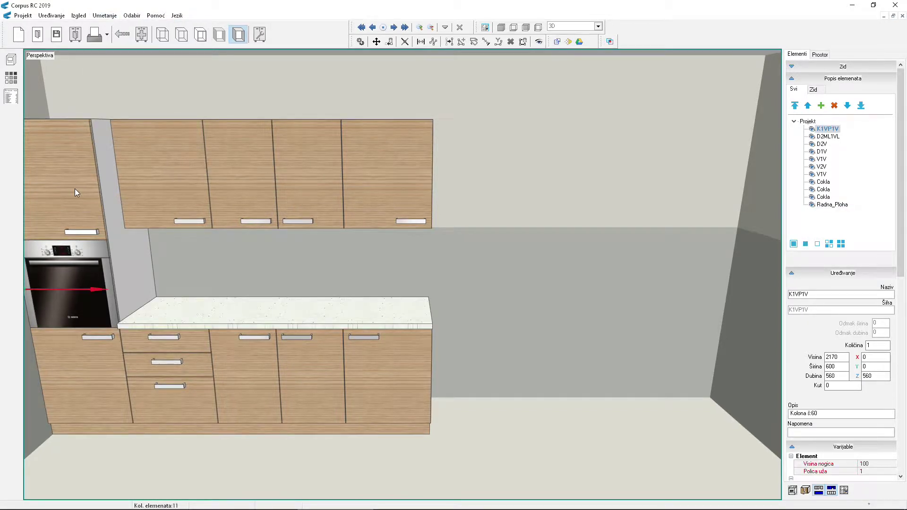
{"action": "left_click", "coordinate": [395, 187]}
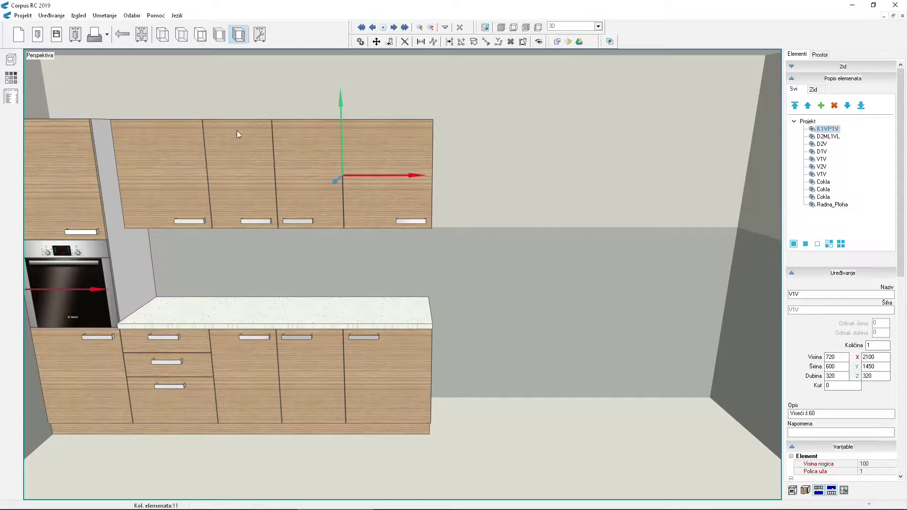
{"action": "left_click", "coordinate": [105, 16]}
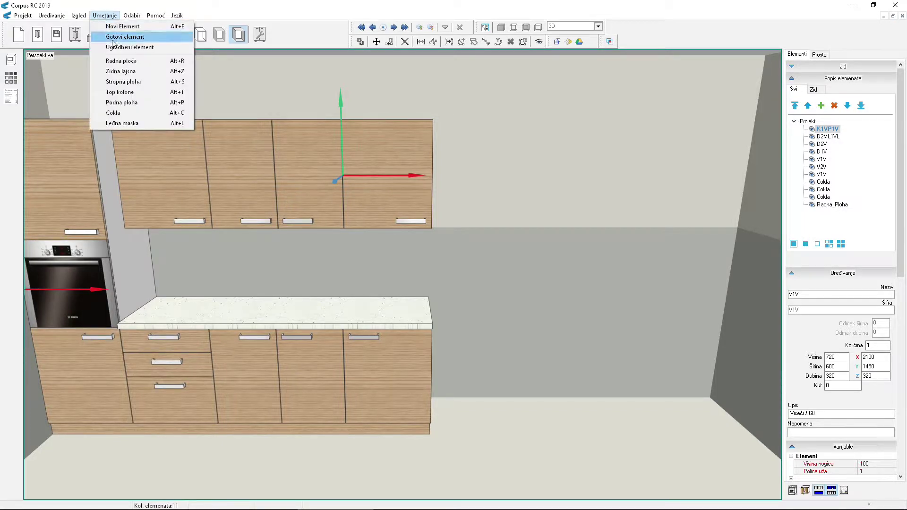
{"action": "left_click", "coordinate": [122, 82]}
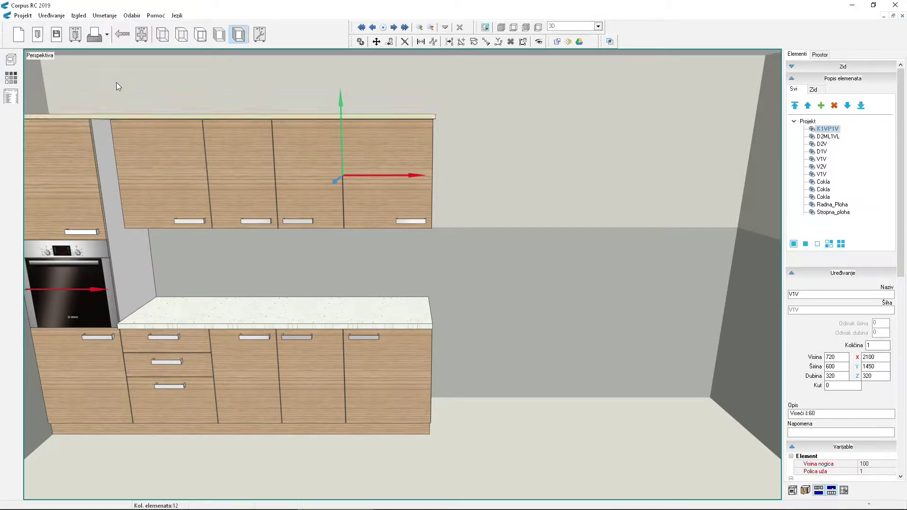
- Add a bottom panel (Podna ploha) under the wall cabinets, spanning from the first to the last V1V
{"action": "left_click", "coordinate": [168, 196]}
{"action": "left_click", "coordinate": [392, 200], "text": "ctrl"}
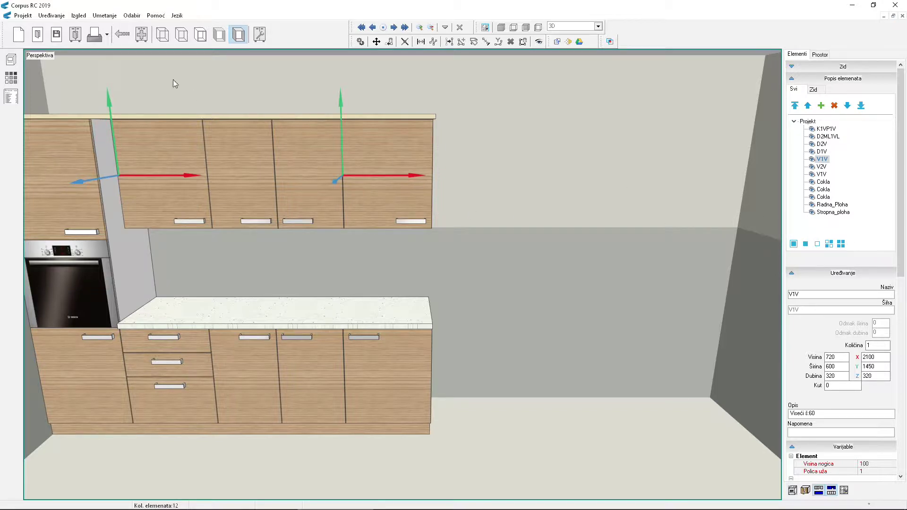
{"action": "left_click", "coordinate": [106, 16]}
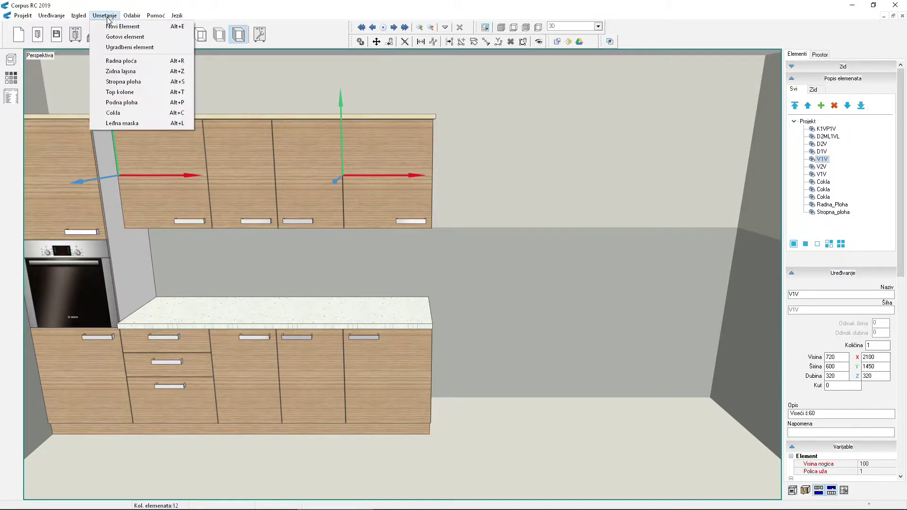
{"action": "left_click", "coordinate": [119, 102]}
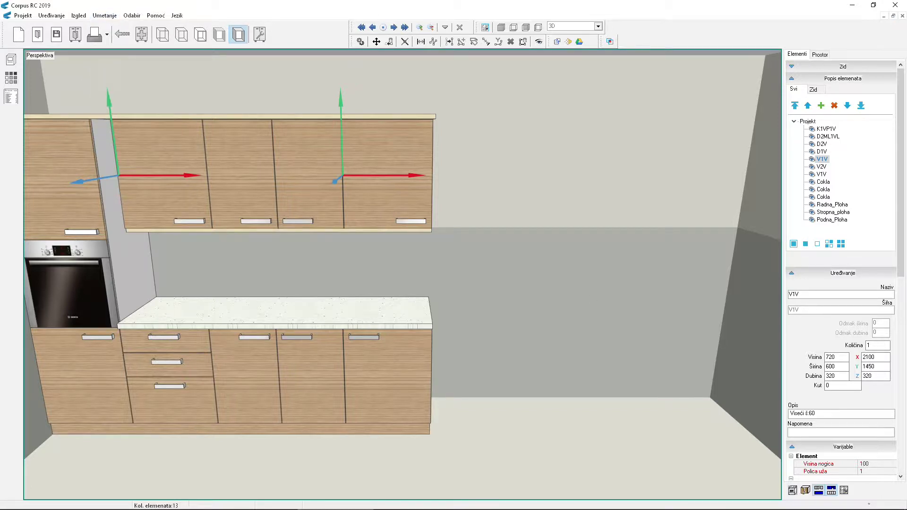
- Set the depth of the bottom panel under the wall cabinets to 340 mm
{"action": "left_click", "coordinate": [393, 231]}
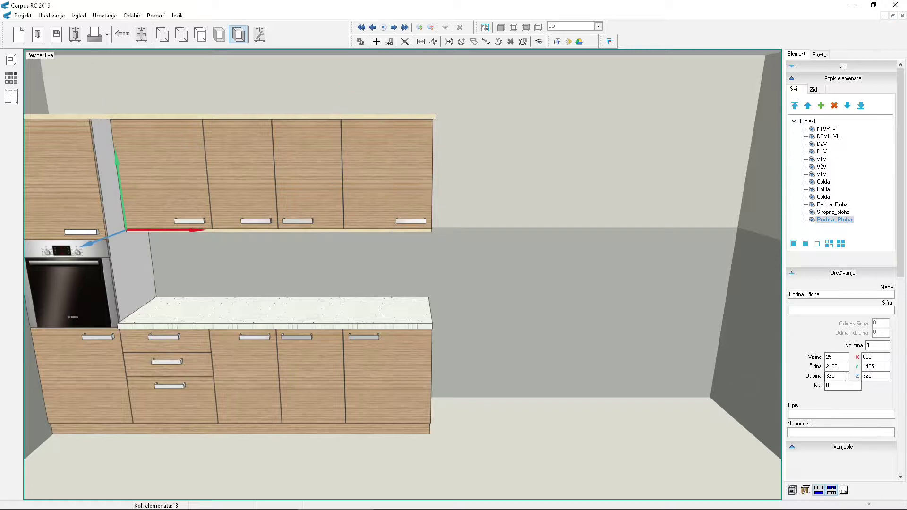
{"action": "left_click", "coordinate": [832, 376]}
{"action": "type", "text": "3"}
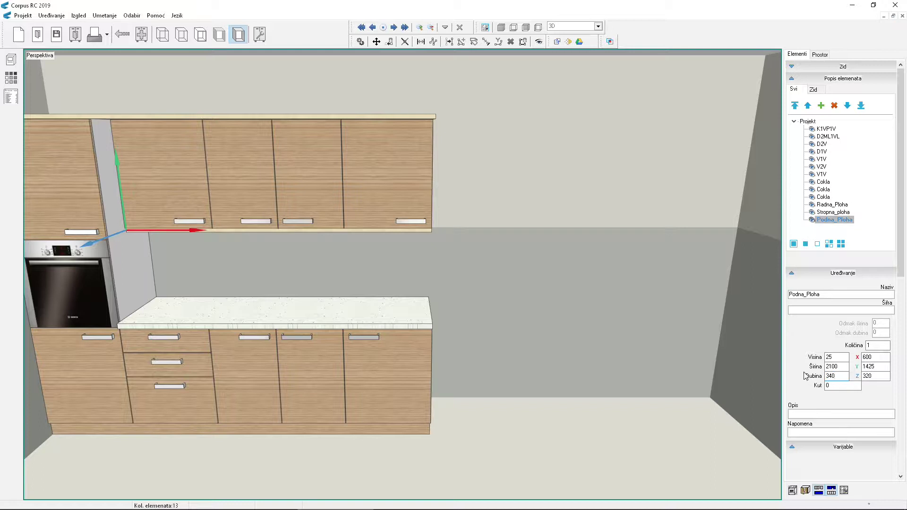
- Set the Z position of the bottom panel under the wall cabinets to 340 mm
{"action": "left_click_drag", "start_coordinate": [882, 377], "coordinate": [855, 379]}
{"action": "type", "text": "3"}
{"action": "key", "text": "Return"}
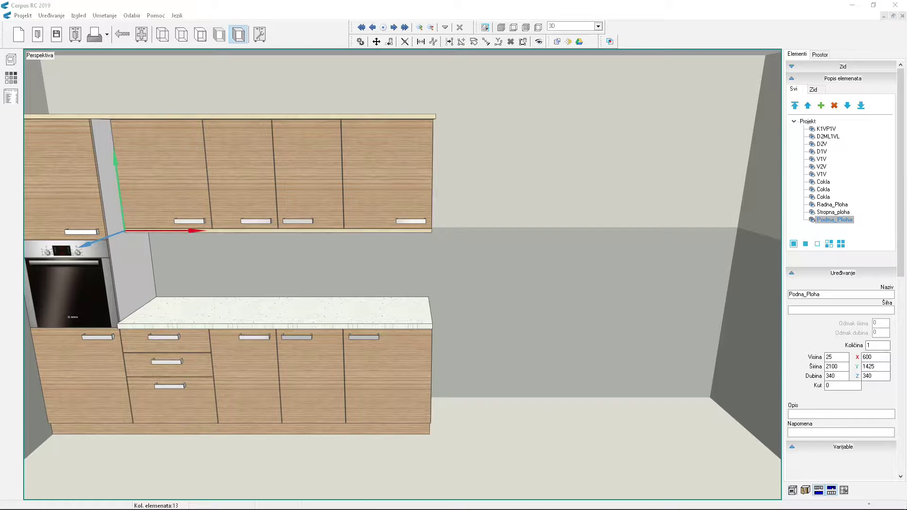
- Insert the ready-made side panel bok25 from 01 Kuhinje, 01 Podni elementi, at the free end of the base cabinets
{"action": "left_click", "coordinate": [105, 15]}
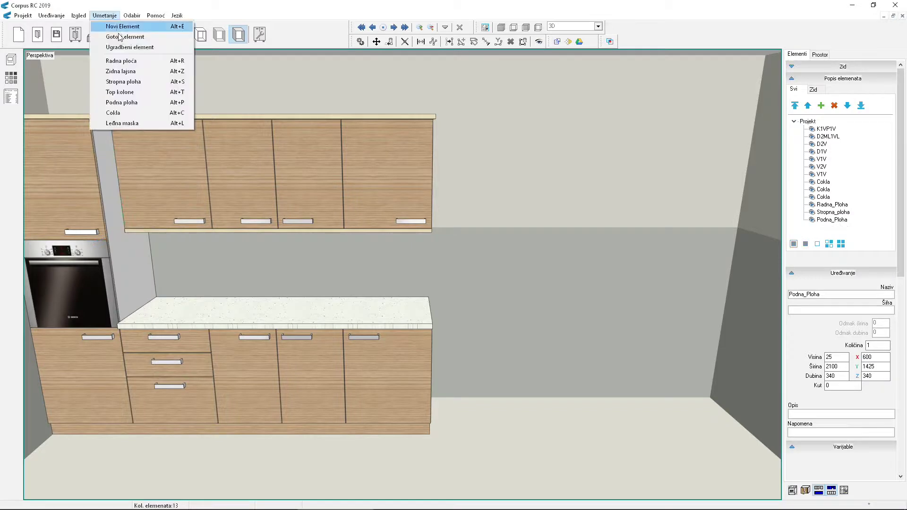
{"action": "left_click", "coordinate": [123, 36]}
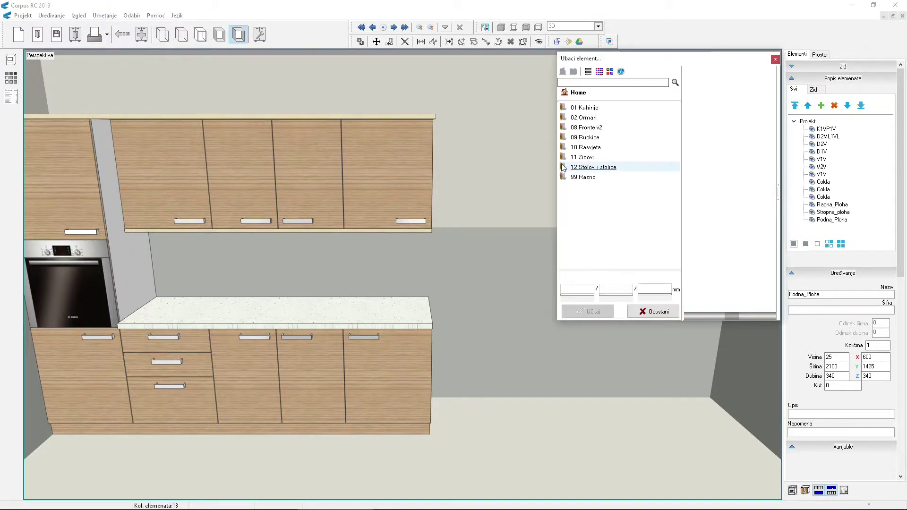
{"action": "left_click", "coordinate": [591, 107]}
{"action": "left_click", "coordinate": [597, 122]}
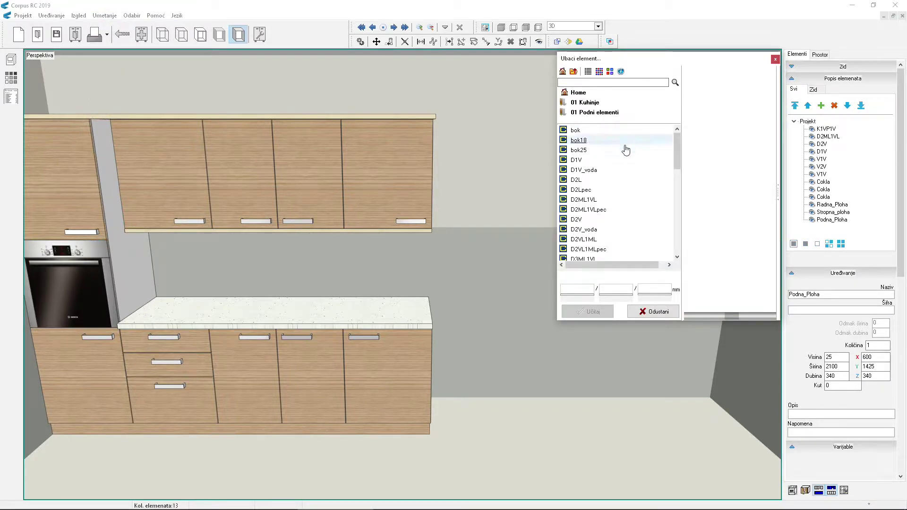
{"action": "left_click", "coordinate": [579, 151]}
{"action": "left_click", "coordinate": [595, 314]}
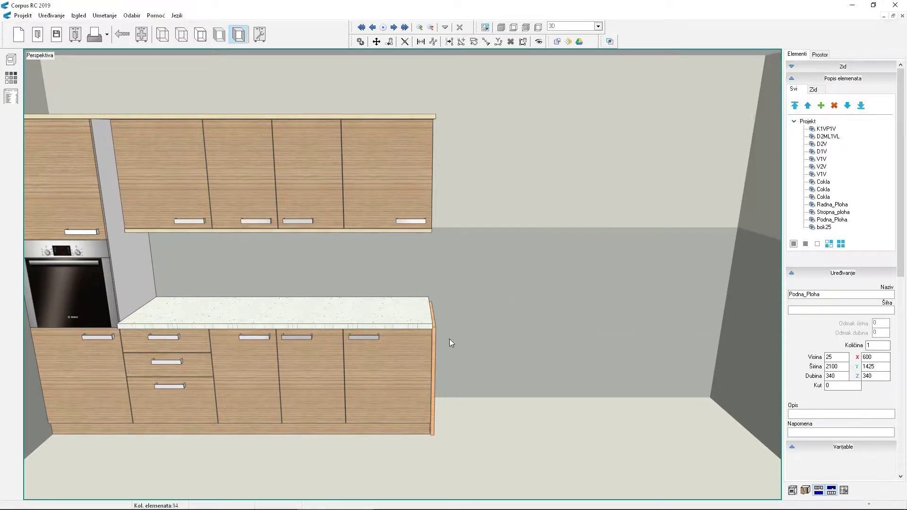
- Set the height of the bok25 side panel to 2195 mm
{"action": "left_click", "coordinate": [433, 347]}
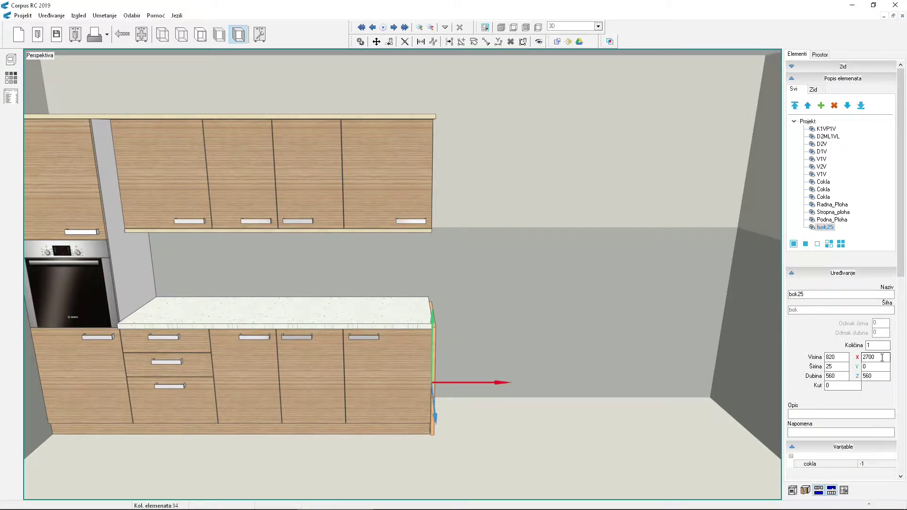
{"action": "double_click", "coordinate": [836, 358]}
{"action": "type", "text": "2195"}
{"action": "key", "text": "Return"}
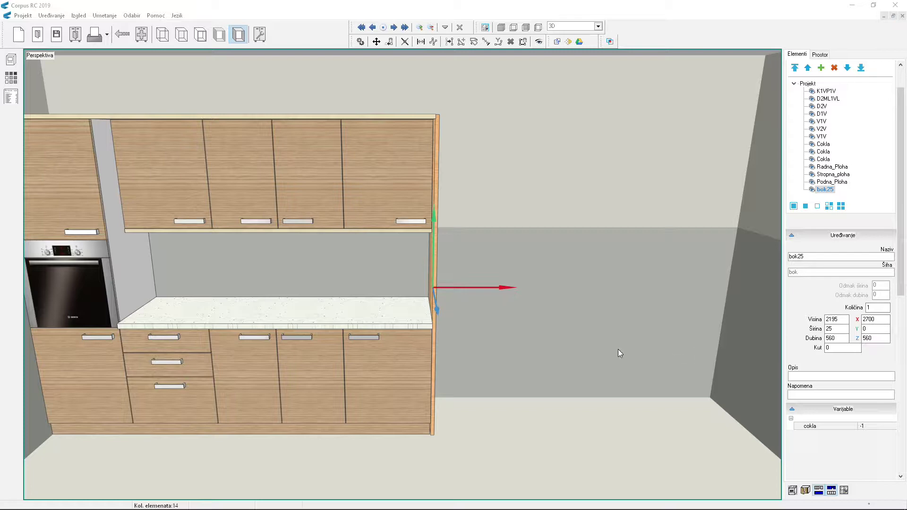
- Set both the depth and the Z position of the bok25 side panel to 610 mm
{"action": "double_click", "coordinate": [839, 339]}
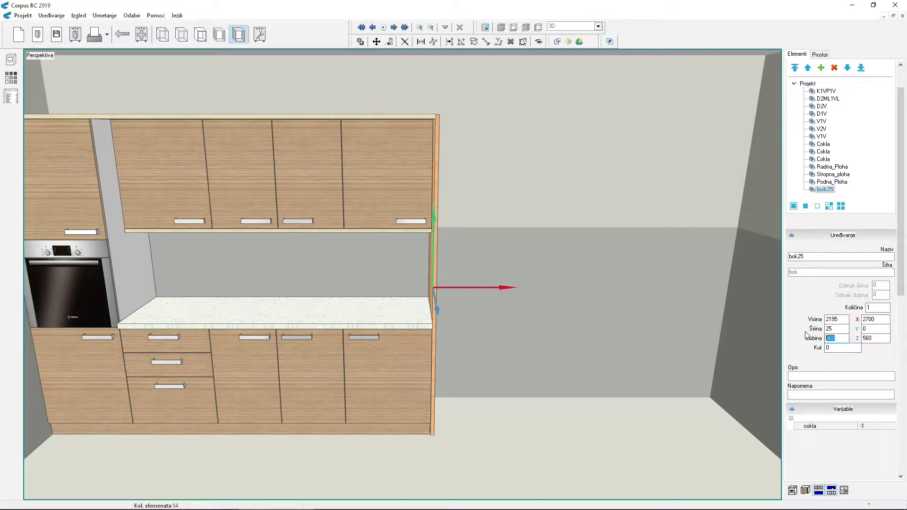
{"action": "key", "text": "Return"}
{"action": "key", "text": "Tab"}
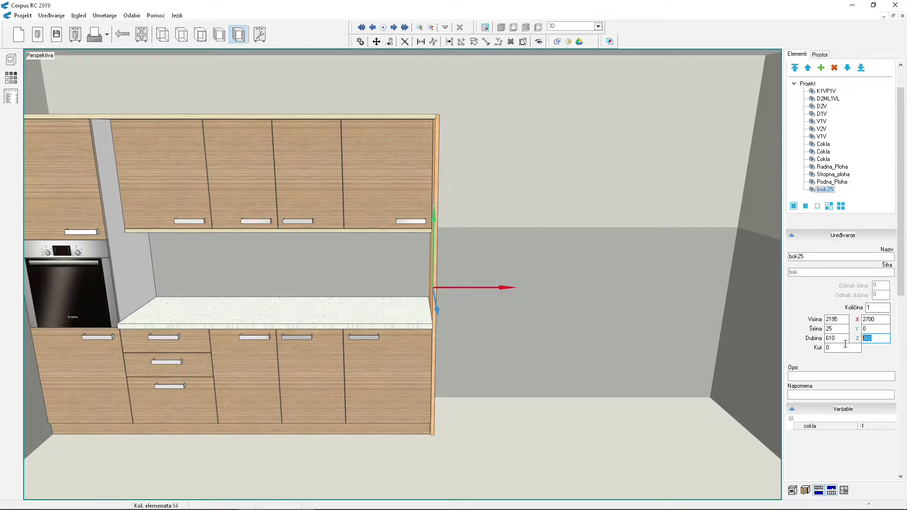
{"action": "type", "text": "6"}
{"action": "key", "text": "Return"}
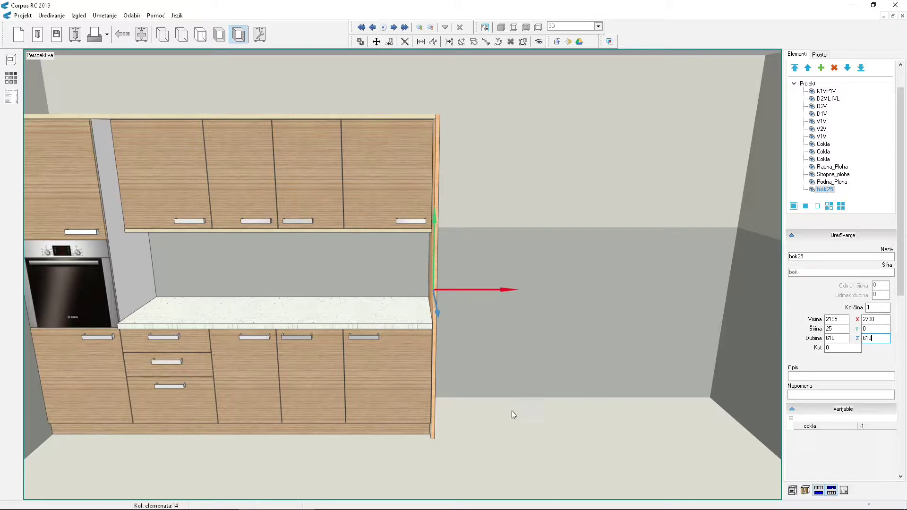
{"action": "middle_click_drag", "start_coordinate": [511, 411], "coordinate": [590, 442]}
{"action": "left_click", "coordinate": [659, 437]}
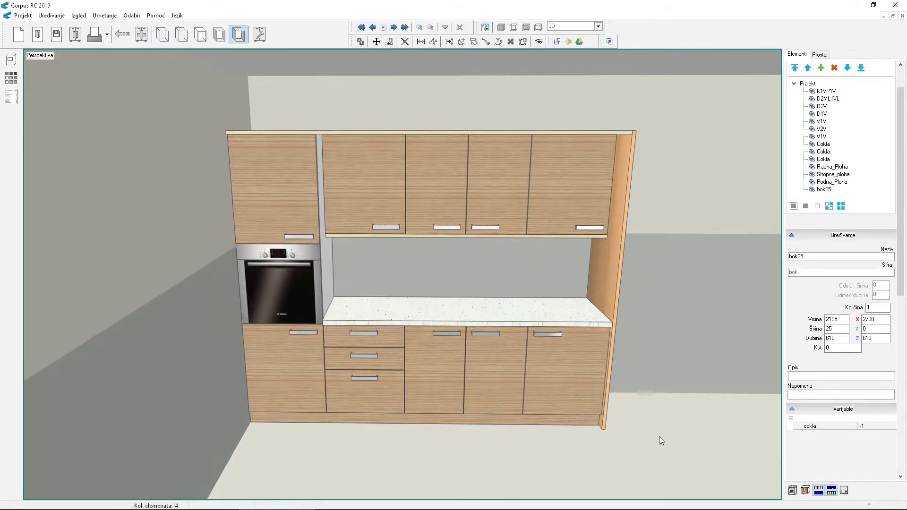
- Build the wirpool 12 hob from 01 Kuhinje, 07 Aparati, into the D1V base cabinet beside the side panel
{"action": "left_click", "coordinate": [555, 356]}
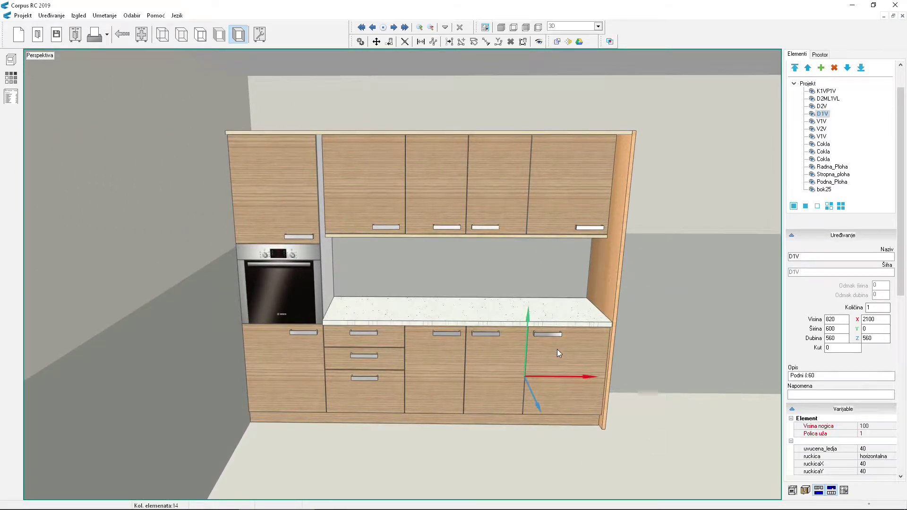
{"action": "right_click", "coordinate": [557, 349]}
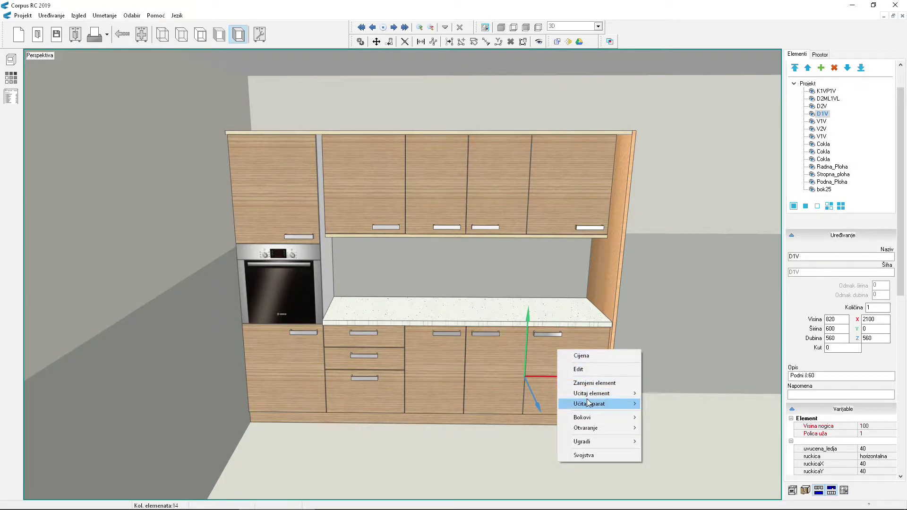
{"action": "mouse_move", "coordinate": [589, 445]}
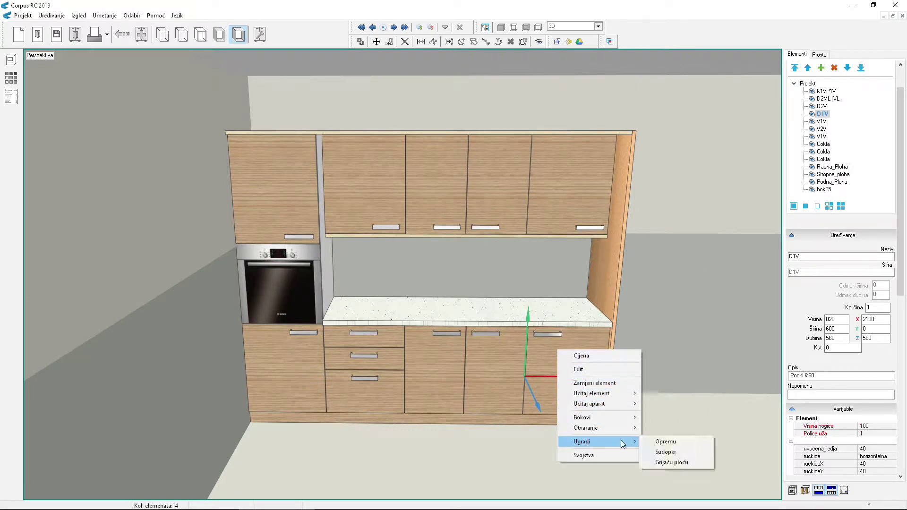
{"action": "left_click", "coordinate": [673, 463]}
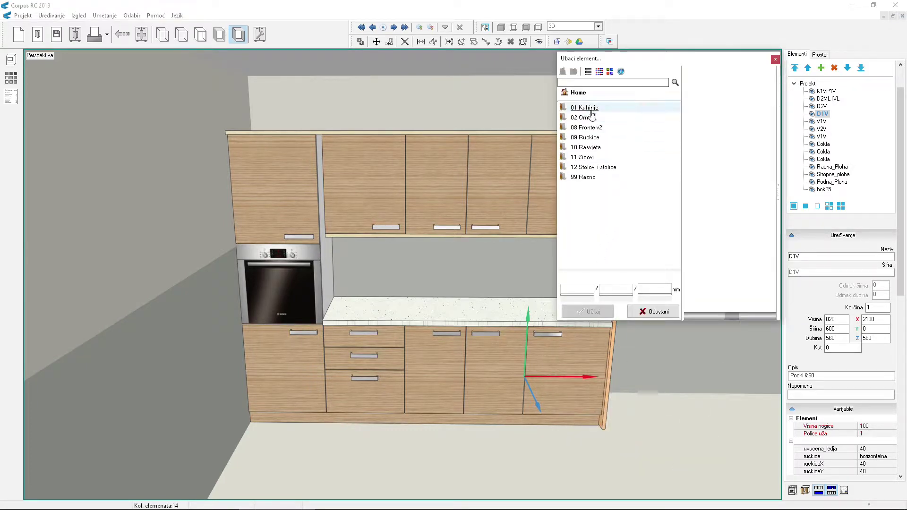
{"action": "double_click", "coordinate": [584, 107]}
{"action": "double_click", "coordinate": [583, 178]}
{"action": "scroll", "coordinate": [632, 219], "scroll_direction": "down", "scroll_amount": 5}
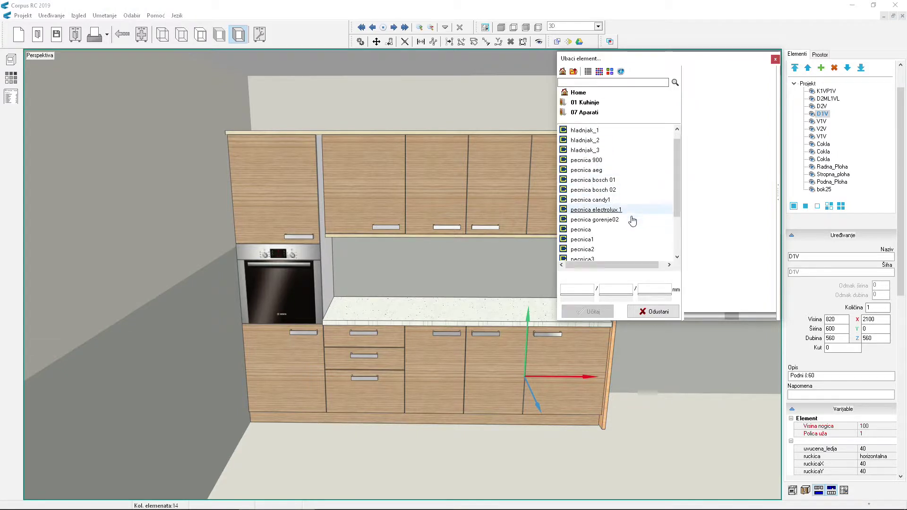
{"action": "left_click", "coordinate": [586, 250]}
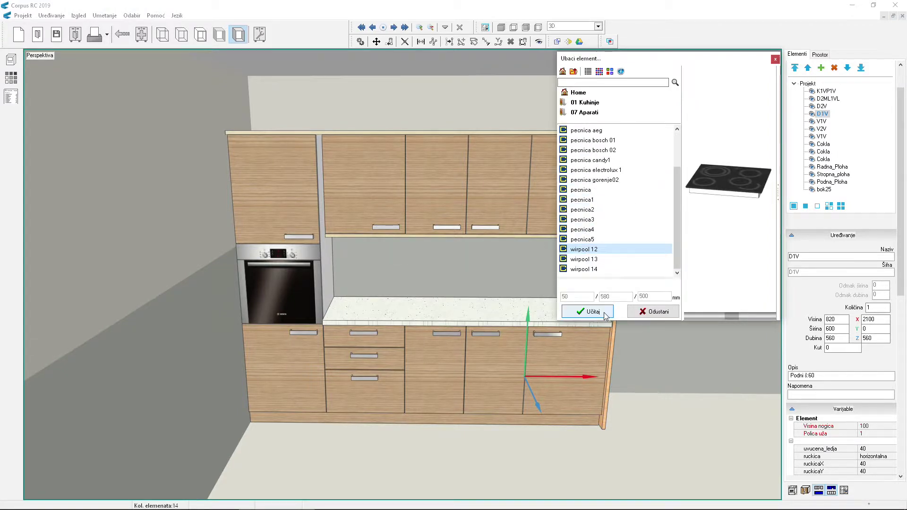
{"action": "left_click", "coordinate": [591, 312]}
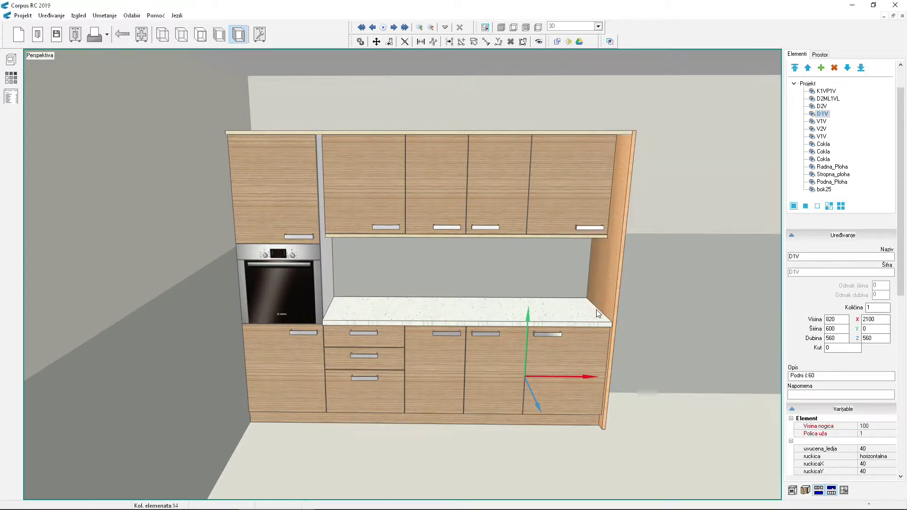
{"action": "left_click", "coordinate": [628, 440]}
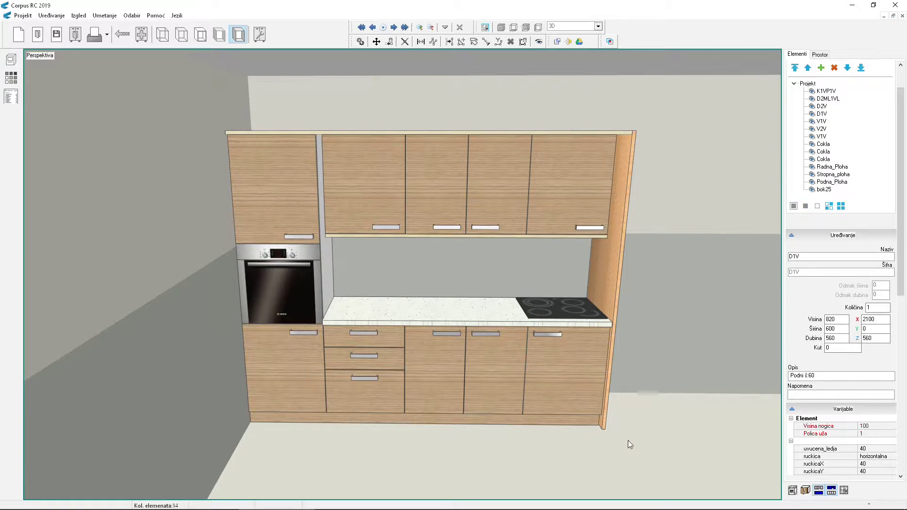
- Delete the V1V wall cabinet above the hob
{"action": "left_click_drag", "start_coordinate": [649, 410], "coordinate": [648, 463]}
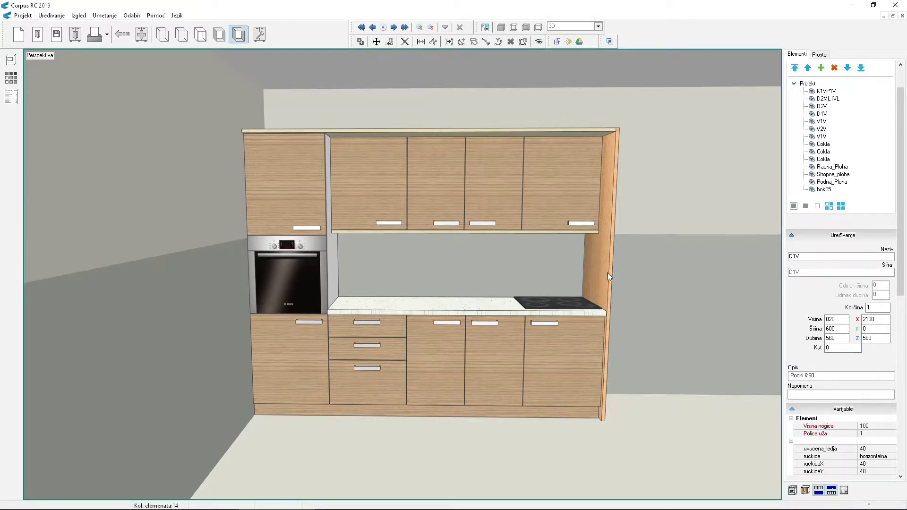
{"action": "left_click", "coordinate": [555, 190]}
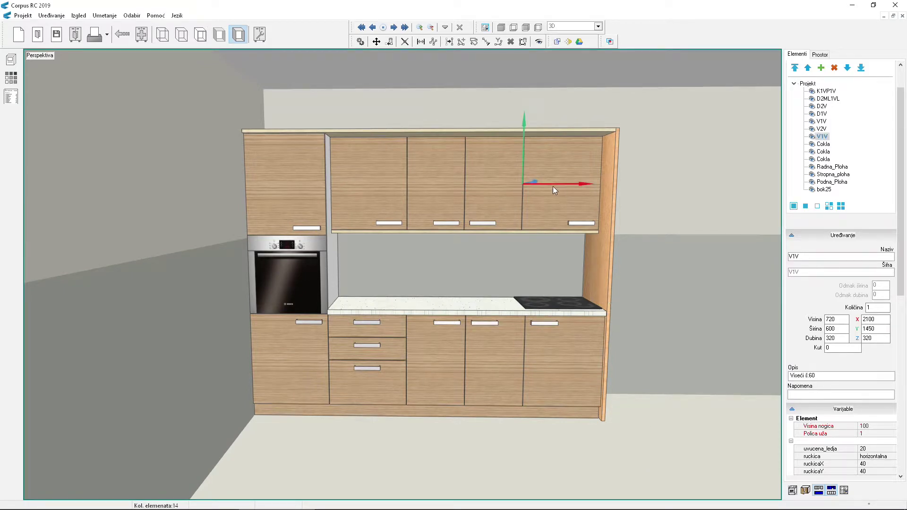
{"action": "left_click", "coordinate": [835, 68]}
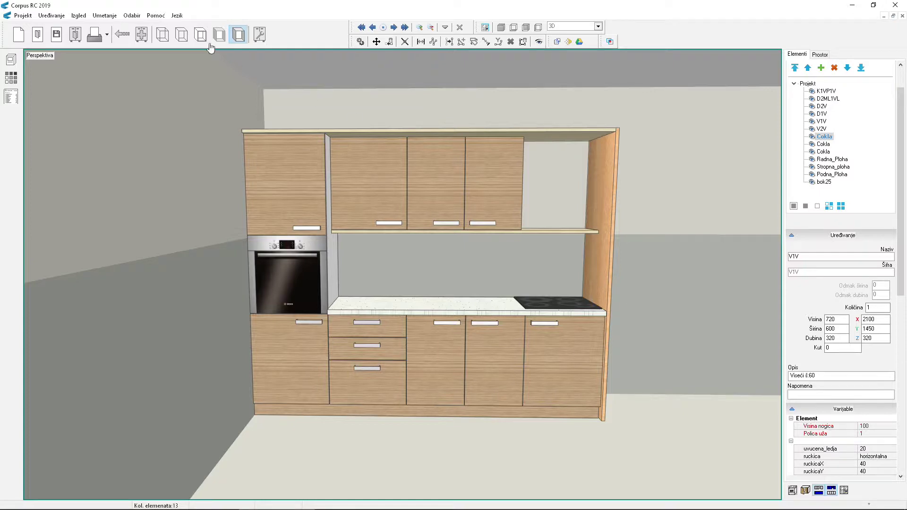
- Insert the 600 mm wide cooker hood napa_gl4_600 from 01 Kuhinje, 08 Nape
{"action": "left_click", "coordinate": [76, 34]}
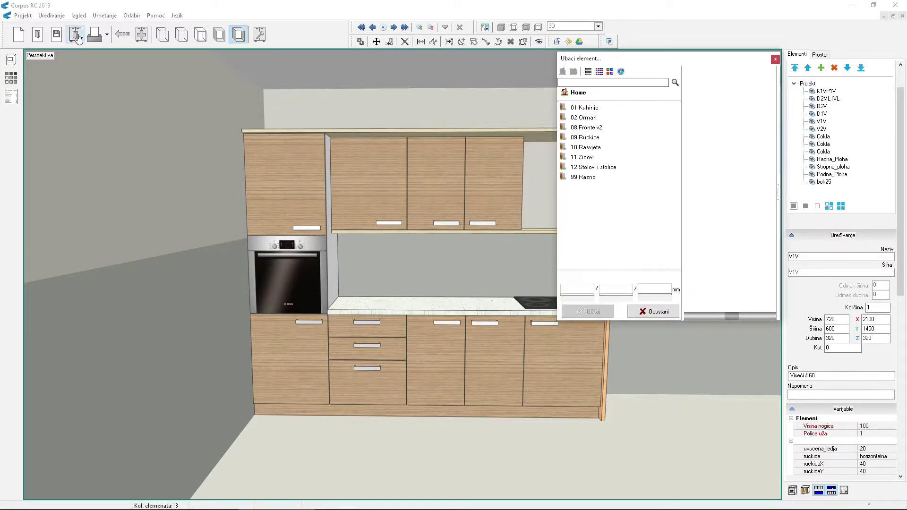
{"action": "double_click", "coordinate": [590, 106]}
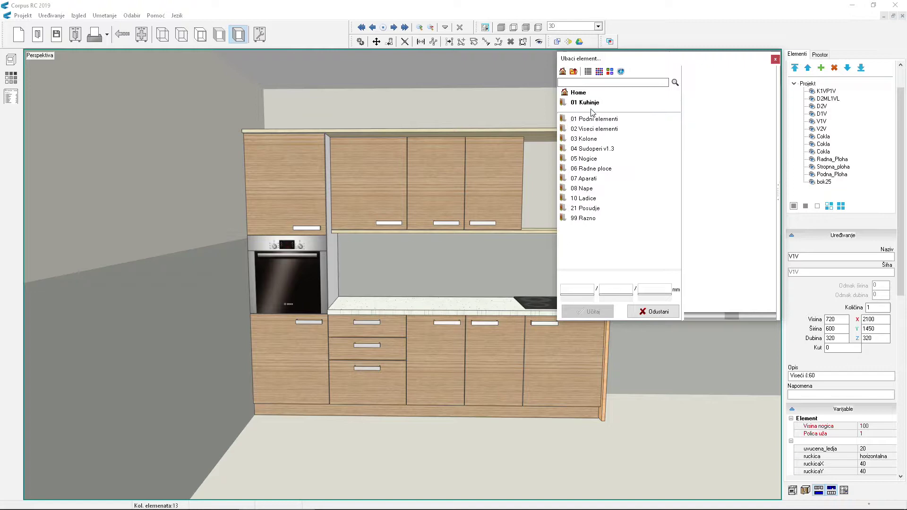
{"action": "double_click", "coordinate": [609, 190]}
{"action": "left_click", "coordinate": [589, 139]}
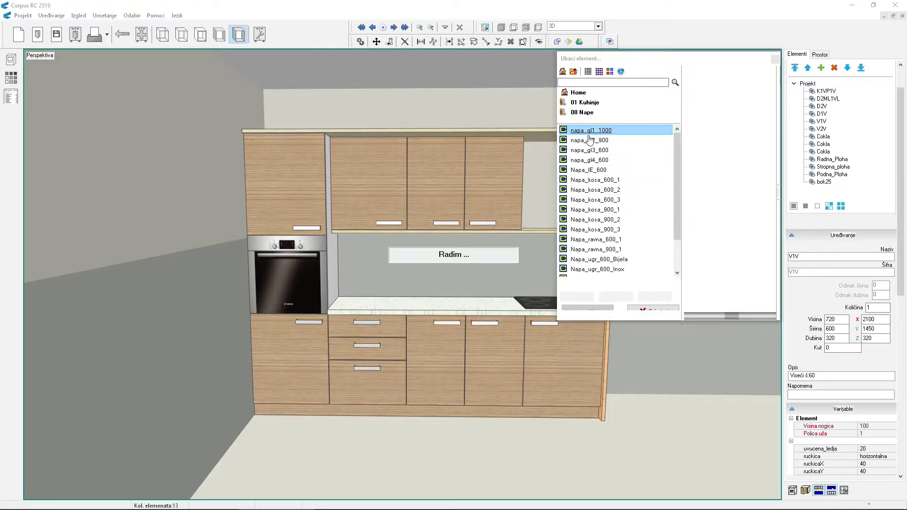
{"action": "left_click", "coordinate": [588, 151]}
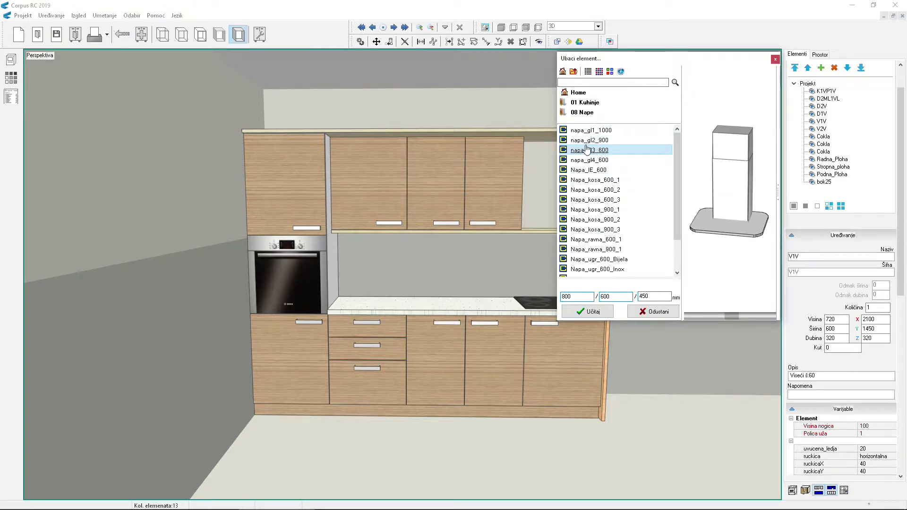
{"action": "left_click", "coordinate": [590, 140]}
{"action": "left_click", "coordinate": [587, 160]}
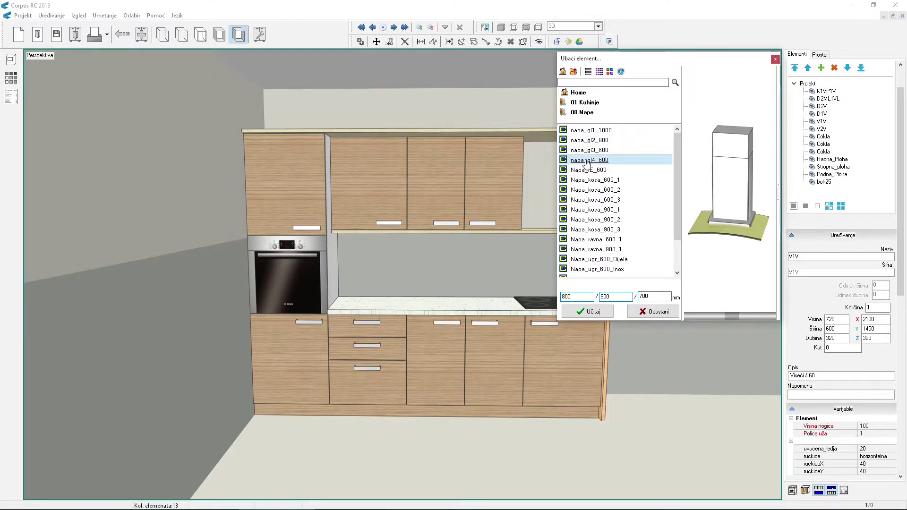
{"action": "left_click", "coordinate": [590, 313]}
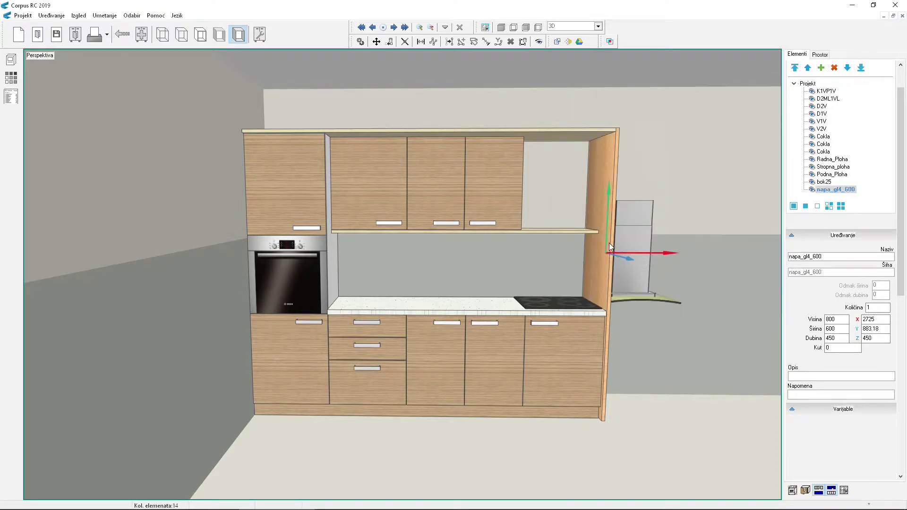
- Move the cooker hood into the gap above the hob, to X 2100 mm and a height (Y) of about 1391 mm
{"action": "left_click_drag", "start_coordinate": [609, 244], "coordinate": [614, 179]}
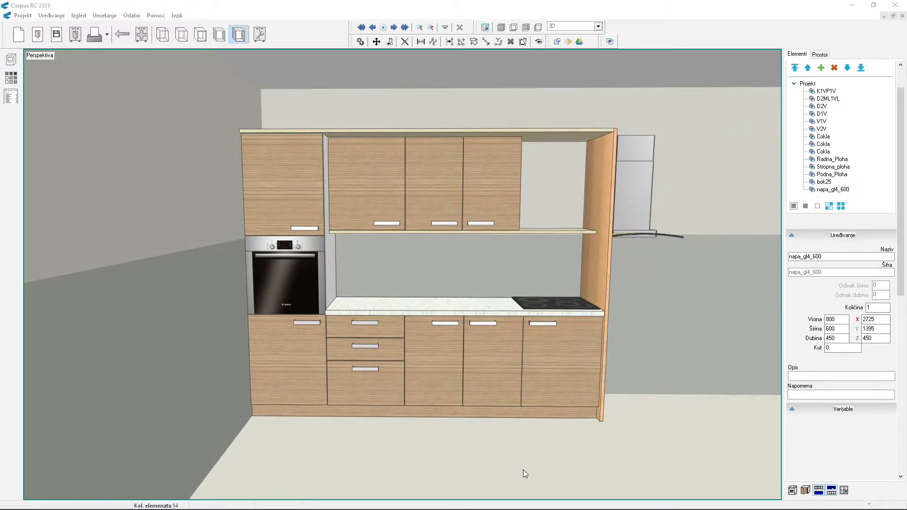
{"action": "middle_click_drag", "start_coordinate": [524, 471], "coordinate": [629, 318]}
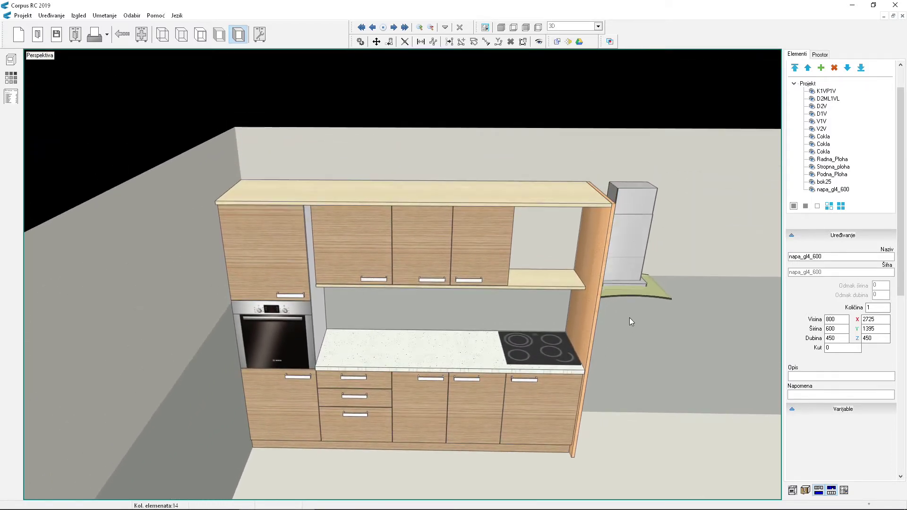
{"action": "left_click", "coordinate": [634, 268]}
{"action": "left_click_drag", "start_coordinate": [663, 251], "coordinate": [515, 230]}
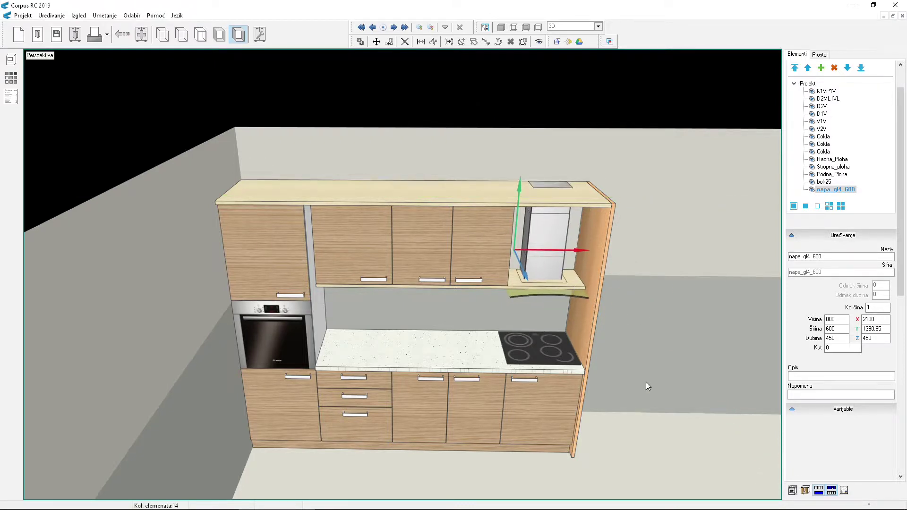
{"action": "left_click", "coordinate": [638, 438]}
- Set the width of the bottom panel under the wall cabinets to 1500 mm
{"action": "left_click", "coordinate": [575, 288]}
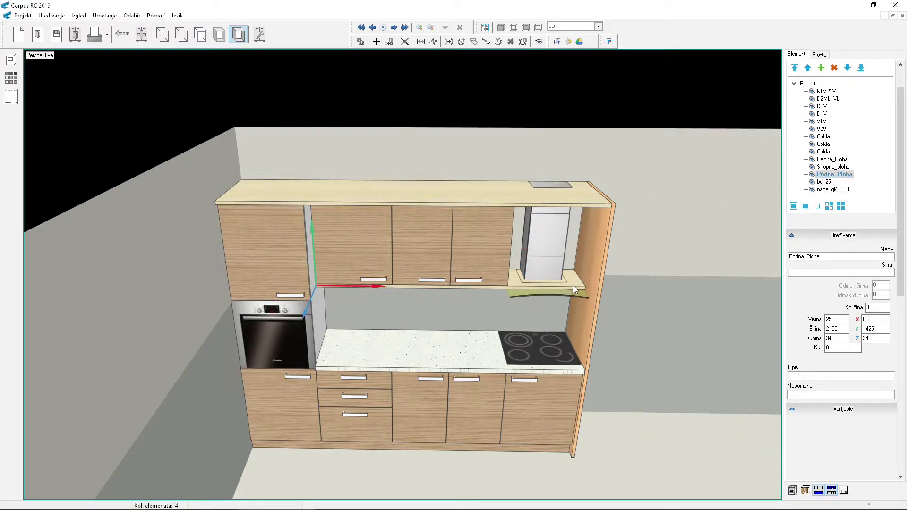
{"action": "double_click", "coordinate": [834, 329]}
{"action": "type", "text": "1500"}
{"action": "key", "text": "Return"}
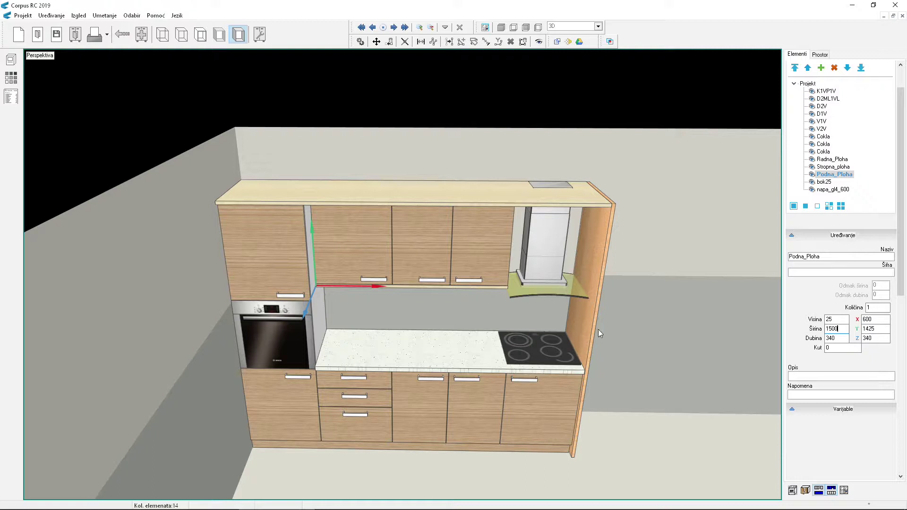
- Set the height of the bok25 side panel to 820 mm
{"action": "left_click", "coordinate": [585, 326]}
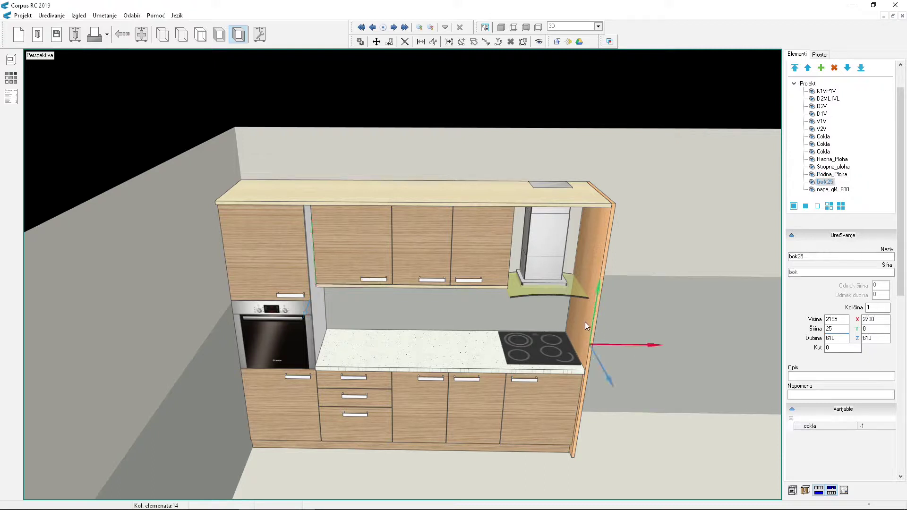
{"action": "double_click", "coordinate": [835, 319]}
{"action": "type", "text": "820"}
{"action": "key", "text": "Return"}
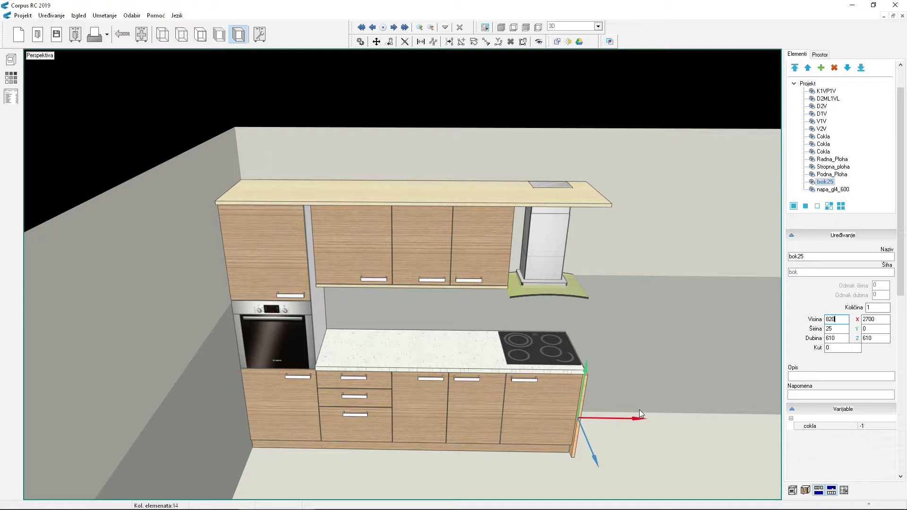
- Set both the depth and the Z position of the bok25 side panel to 580 mm
{"action": "left_click", "coordinate": [541, 403]}
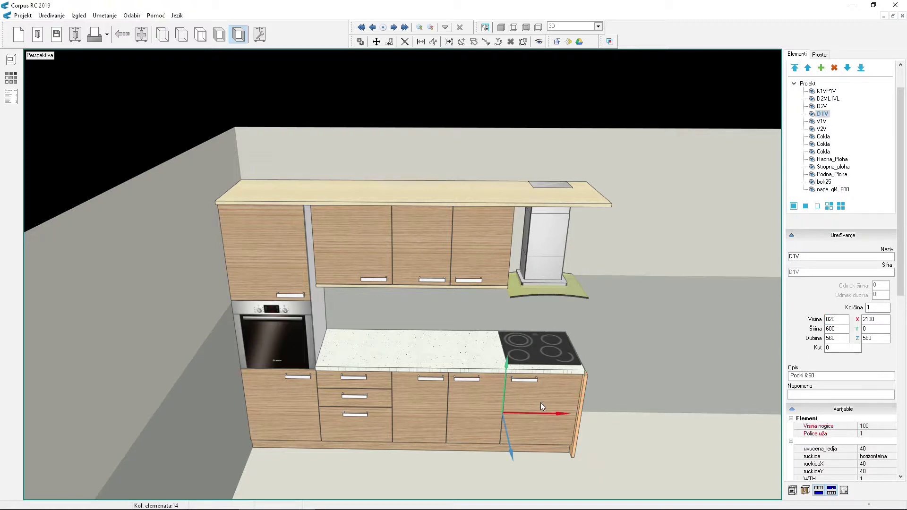
{"action": "left_click", "coordinate": [582, 402]}
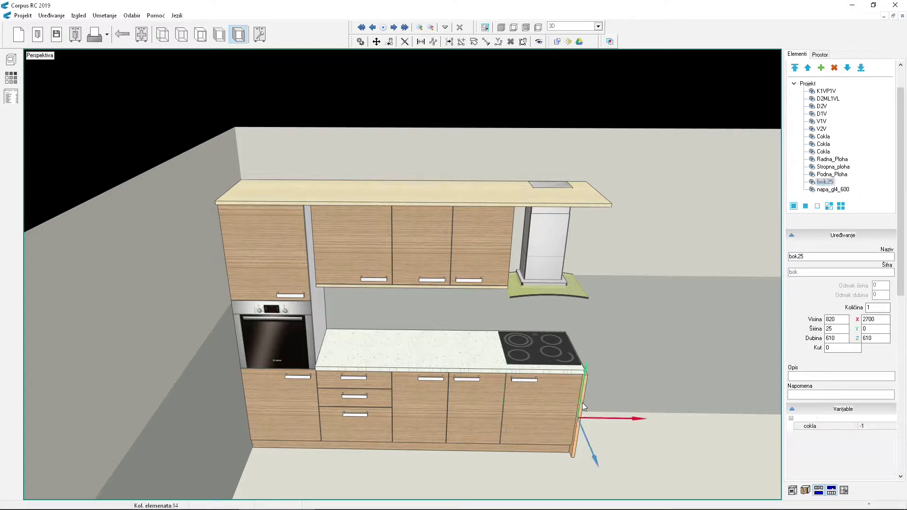
{"action": "left_click_drag", "start_coordinate": [847, 339], "coordinate": [795, 342]}
{"action": "type", "text": "580"}
{"action": "left_click_drag", "start_coordinate": [880, 339], "coordinate": [846, 341]}
{"action": "type", "text": "580"}
{"action": "key", "text": "Return"}
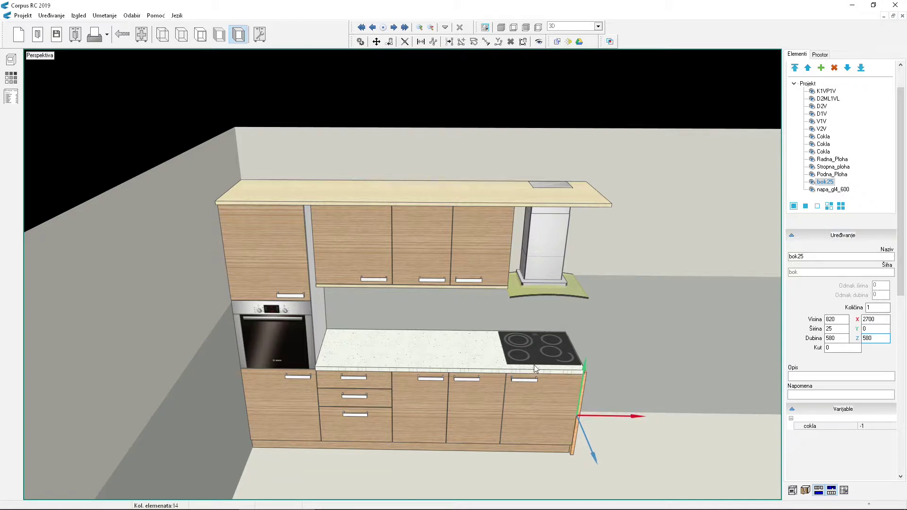
- Set the width of the Radna_Ploha worktop to 2125 mm so it covers the side panel
{"action": "left_click", "coordinate": [429, 359]}
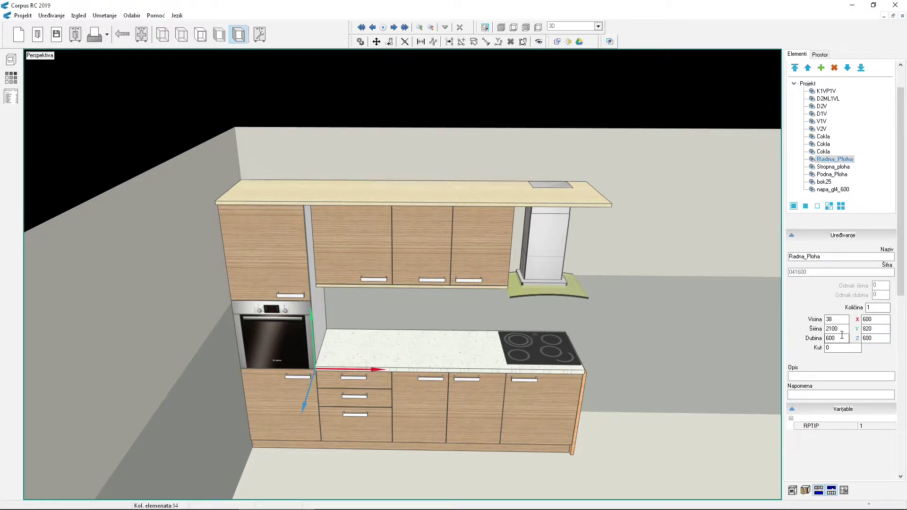
{"action": "left_click_drag", "start_coordinate": [847, 329], "coordinate": [826, 330]}
{"action": "type", "text": "2125"}
{"action": "key", "text": "Tab"}
- Set the width of the Stropna_ploha top panel to 2100 mm
{"action": "left_click", "coordinate": [468, 197]}
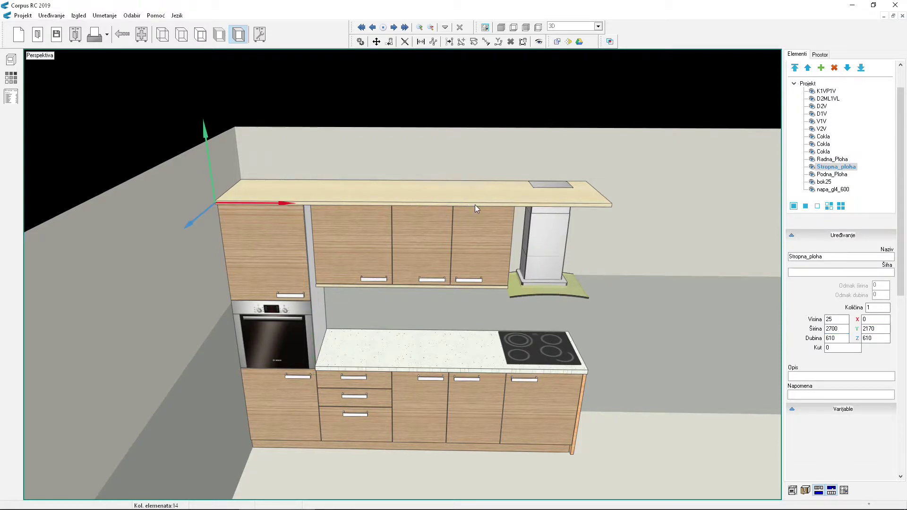
{"action": "double_click", "coordinate": [834, 329]}
{"action": "type", "text": "2100"}
{"action": "key", "text": "Return"}
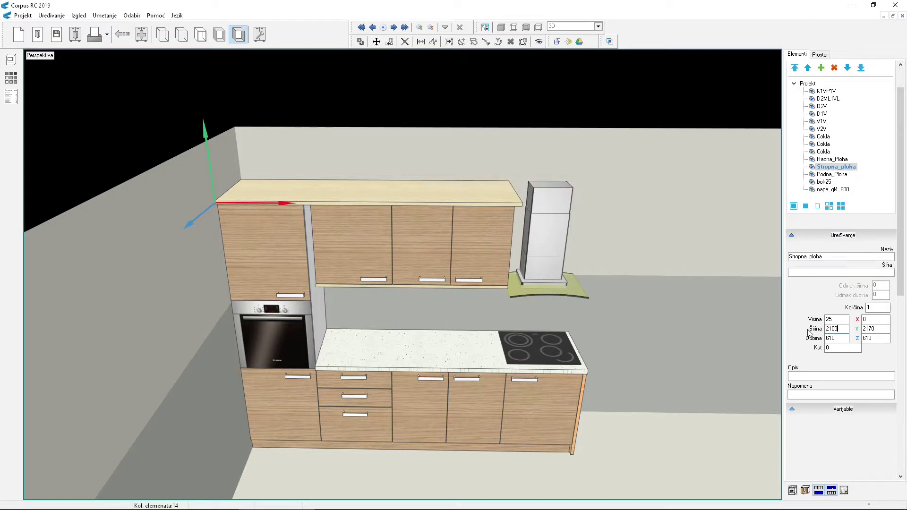
- Build the sink sudo_05_865x435_L from 01 Kuhinje, 04 Sudoperi v1.3 into the 900 mm base cabinet D2V
{"action": "left_click", "coordinate": [421, 406]}
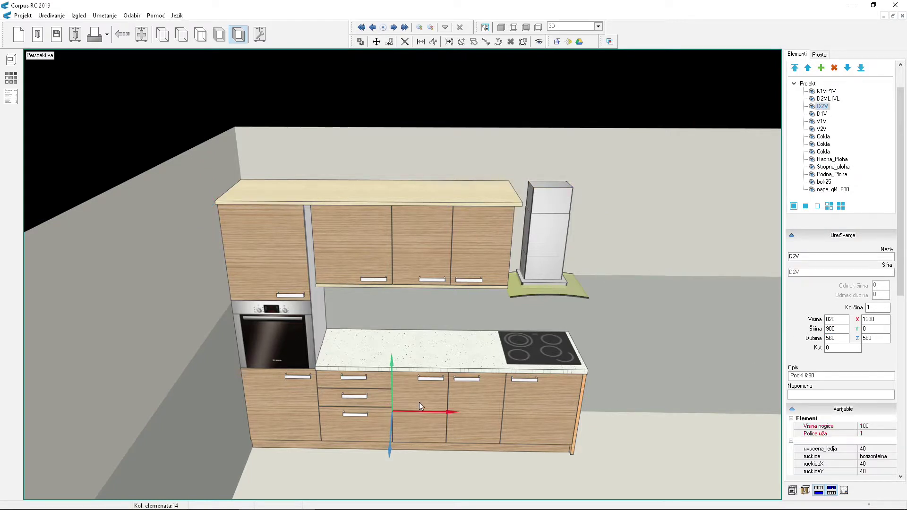
{"action": "right_click", "coordinate": [466, 398]}
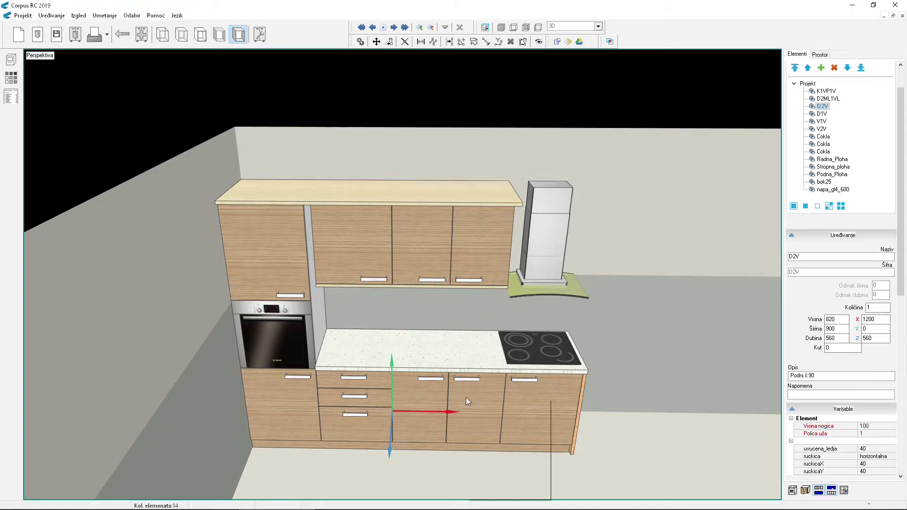
{"action": "mouse_move", "coordinate": [500, 480]}
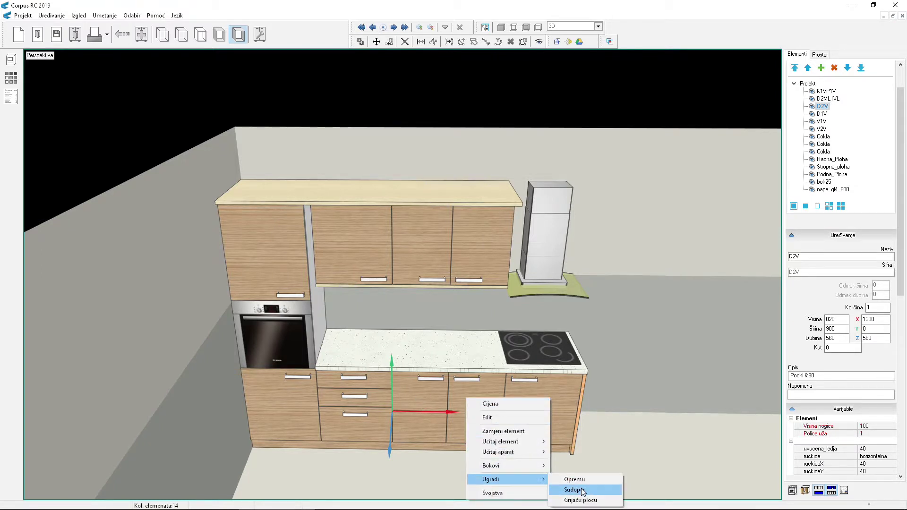
{"action": "left_click", "coordinate": [583, 490]}
{"action": "double_click", "coordinate": [584, 108]}
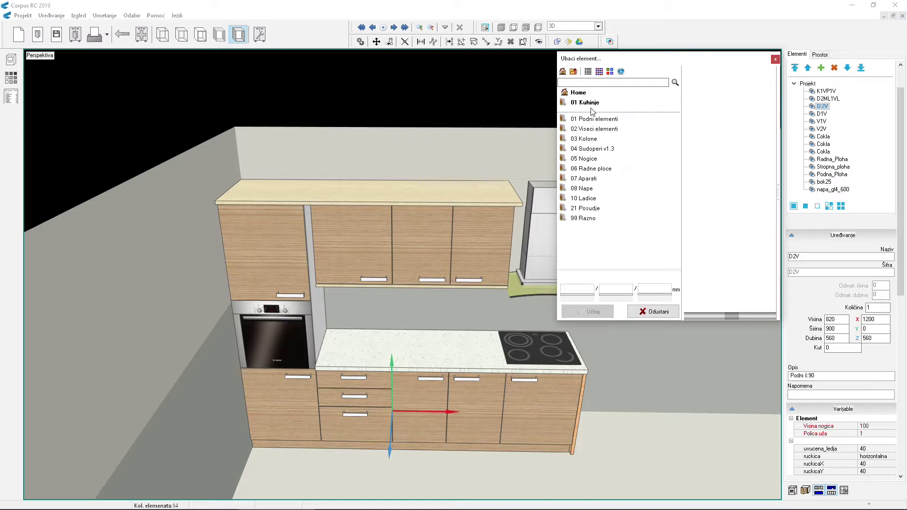
{"action": "double_click", "coordinate": [596, 149]}
{"action": "left_click", "coordinate": [604, 240]}
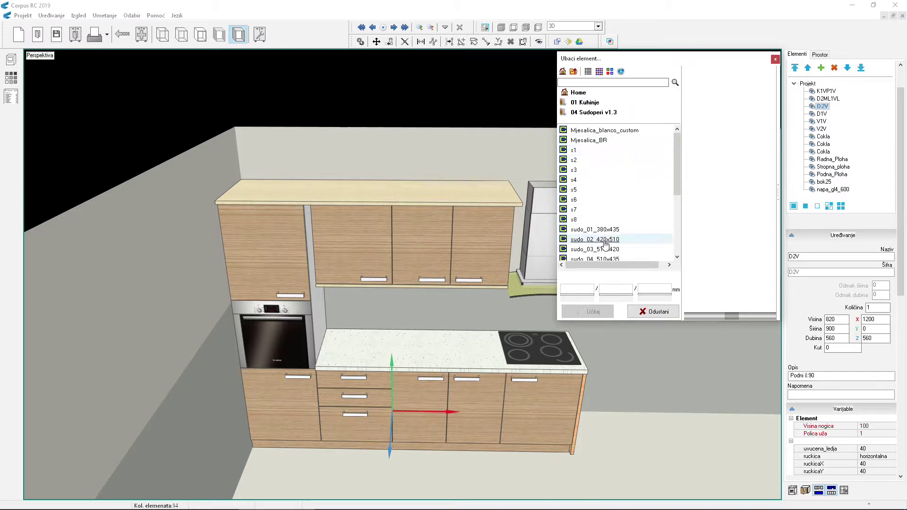
{"action": "left_click", "coordinate": [591, 250]}
{"action": "left_click", "coordinate": [594, 259]}
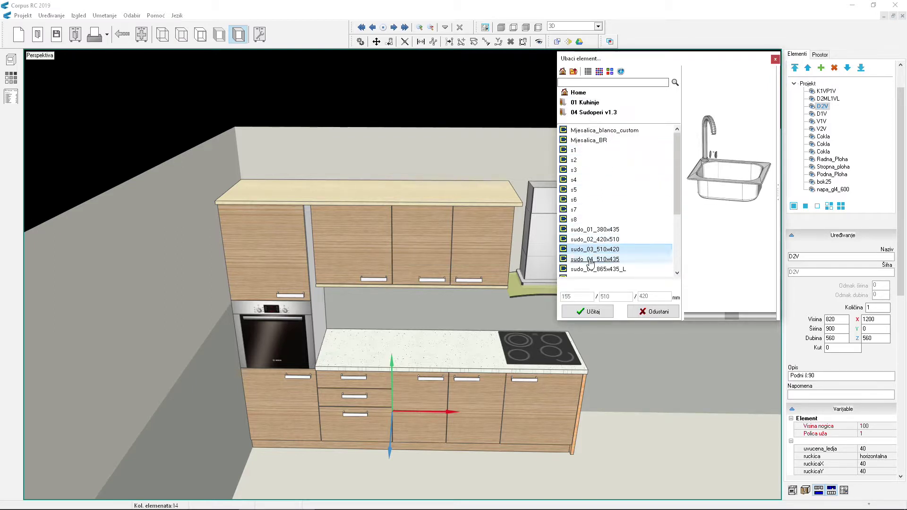
{"action": "left_click", "coordinate": [598, 269]}
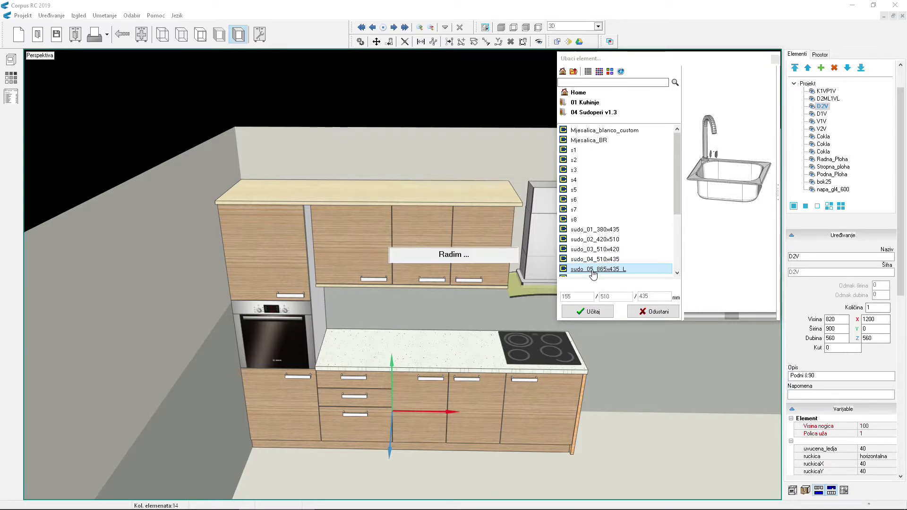
{"action": "left_click", "coordinate": [597, 311]}
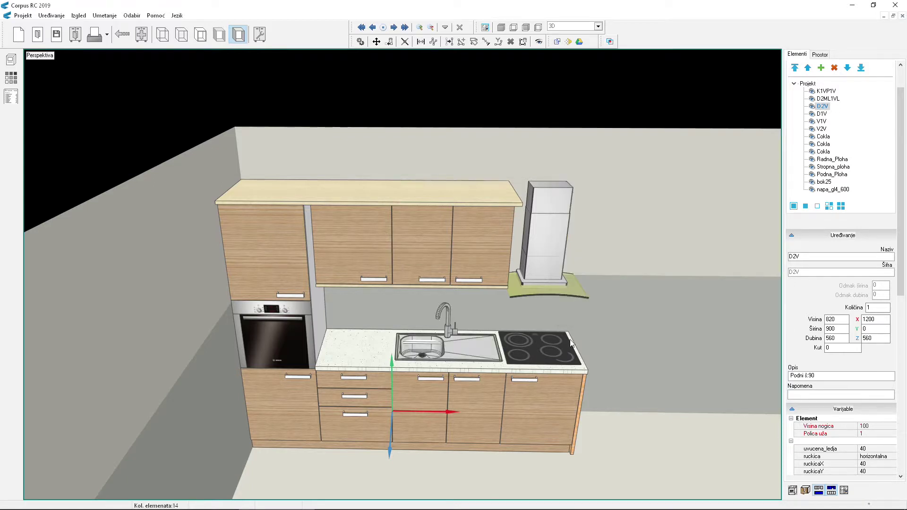
- Replace the 900 mm base cabinet D2V with D2V_voda from 01 Kuhinje, 01 Podni elementi
{"action": "left_click", "coordinate": [471, 470]}
{"action": "left_click", "coordinate": [413, 392]}
{"action": "right_click", "coordinate": [413, 393]}
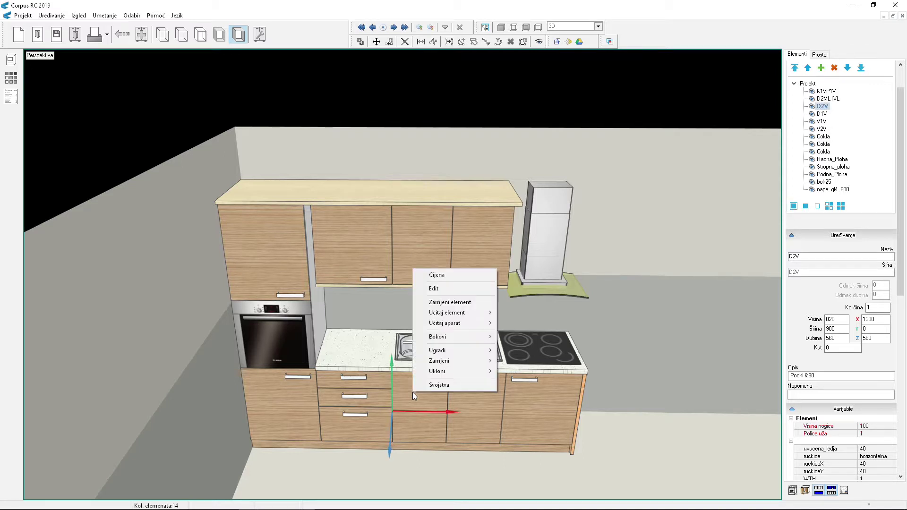
{"action": "left_click", "coordinate": [443, 303]}
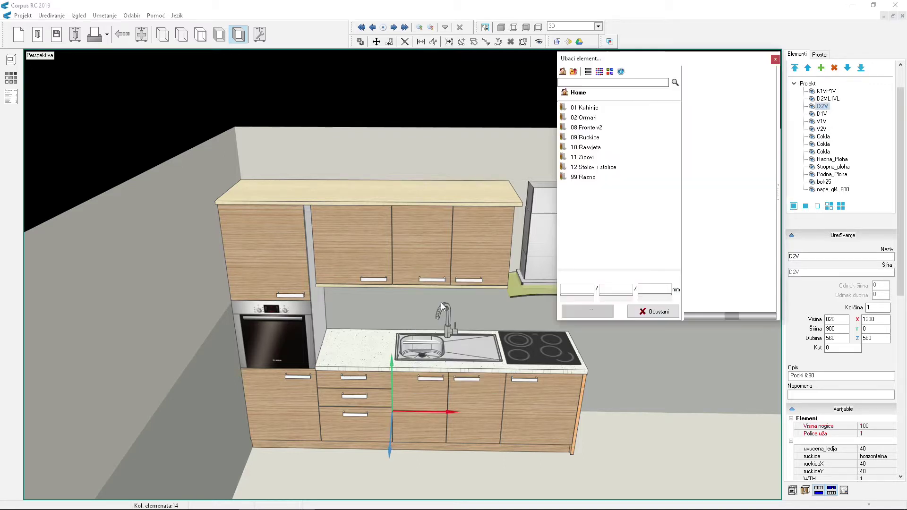
{"action": "double_click", "coordinate": [588, 108]}
{"action": "double_click", "coordinate": [591, 119]}
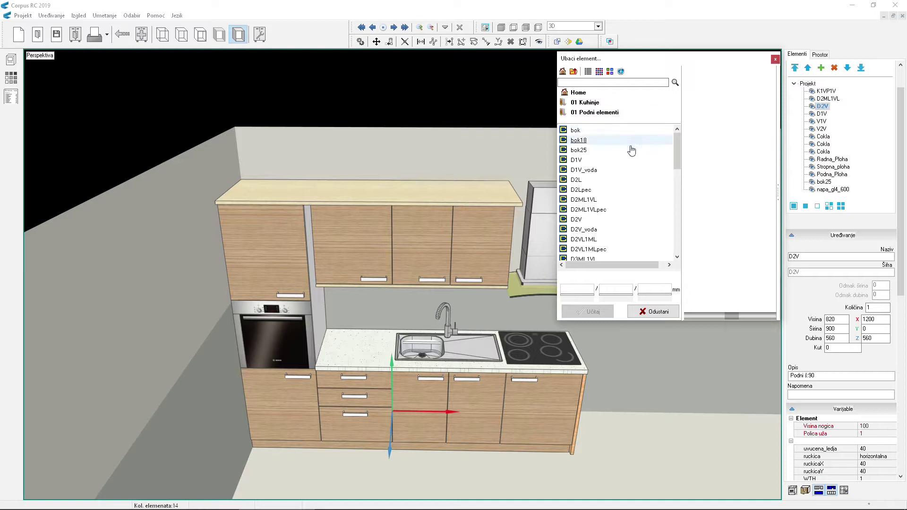
{"action": "left_click", "coordinate": [591, 230]}
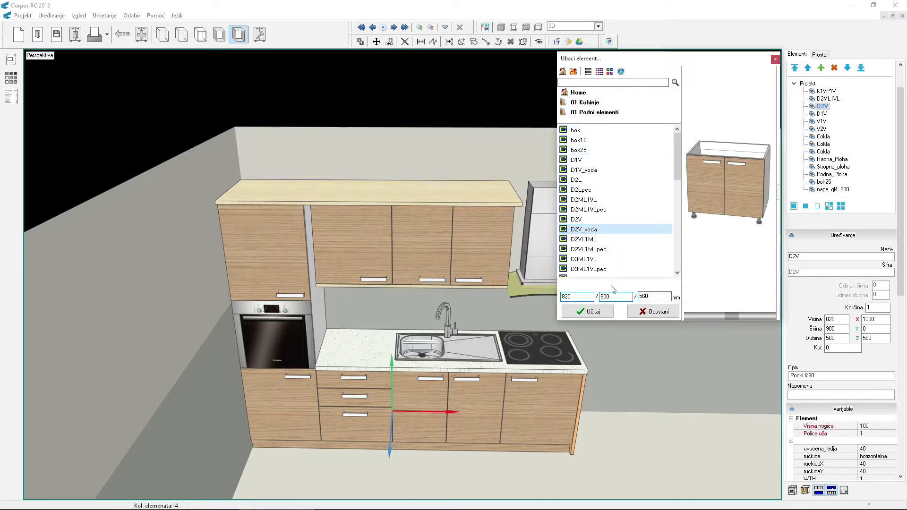
{"action": "left_click", "coordinate": [586, 313]}
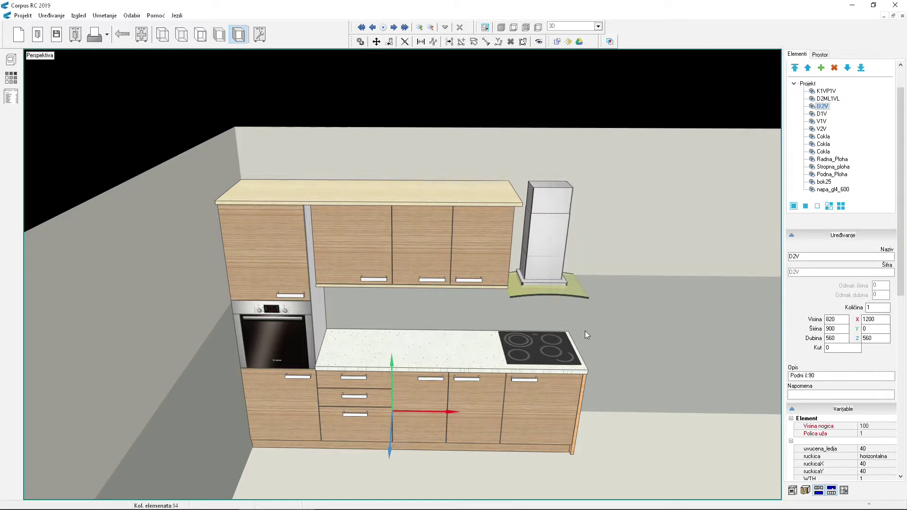
- Build the sink sudo_05_865x435_L from 04 Sudoperi v1.3 into the replaced 900 mm base cabinet
{"action": "right_click", "coordinate": [418, 394]}
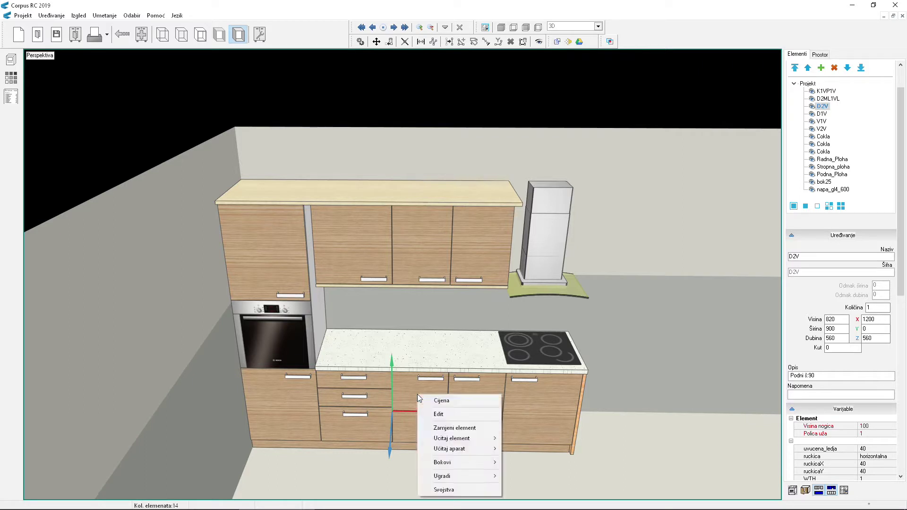
{"action": "mouse_move", "coordinate": [452, 477]}
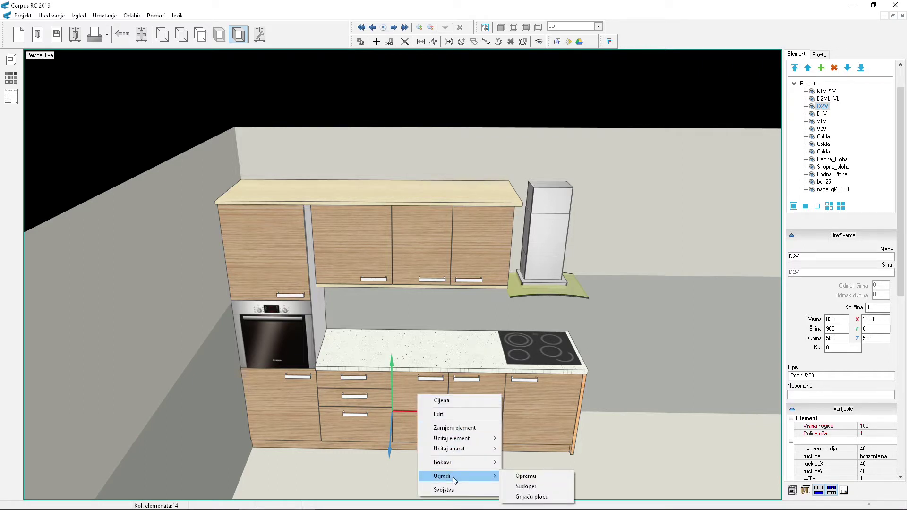
{"action": "left_click", "coordinate": [526, 486]}
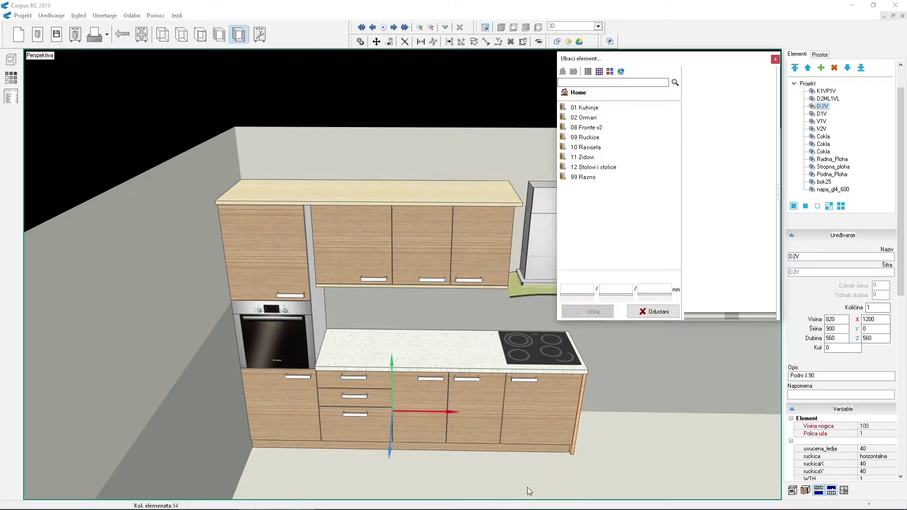
{"action": "left_click", "coordinate": [586, 109]}
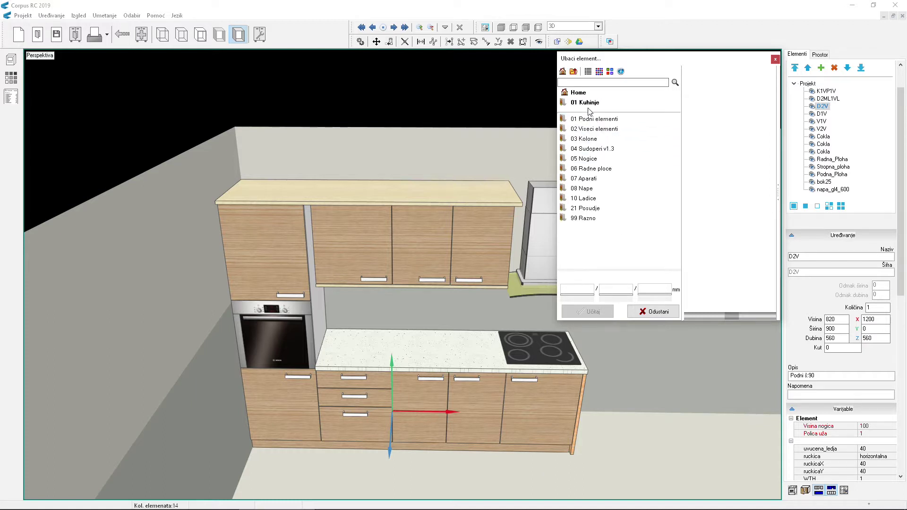
{"action": "left_click", "coordinate": [601, 150]}
{"action": "scroll", "coordinate": [636, 225], "scroll_direction": "down", "scroll_amount": 4}
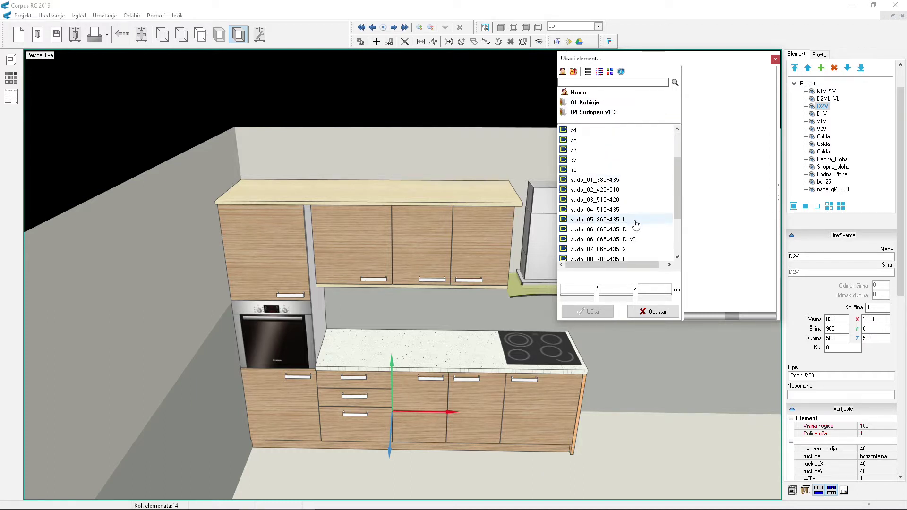
{"action": "left_click", "coordinate": [635, 220]}
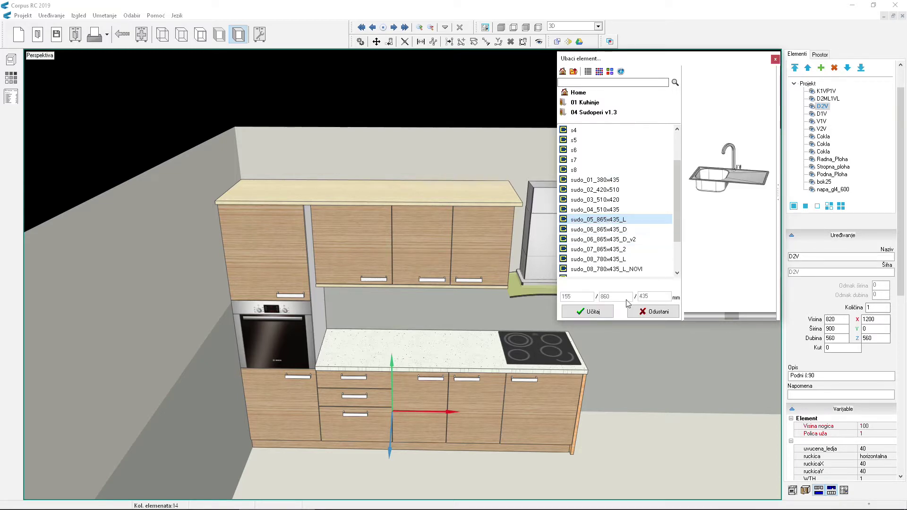
{"action": "left_click", "coordinate": [595, 314]}
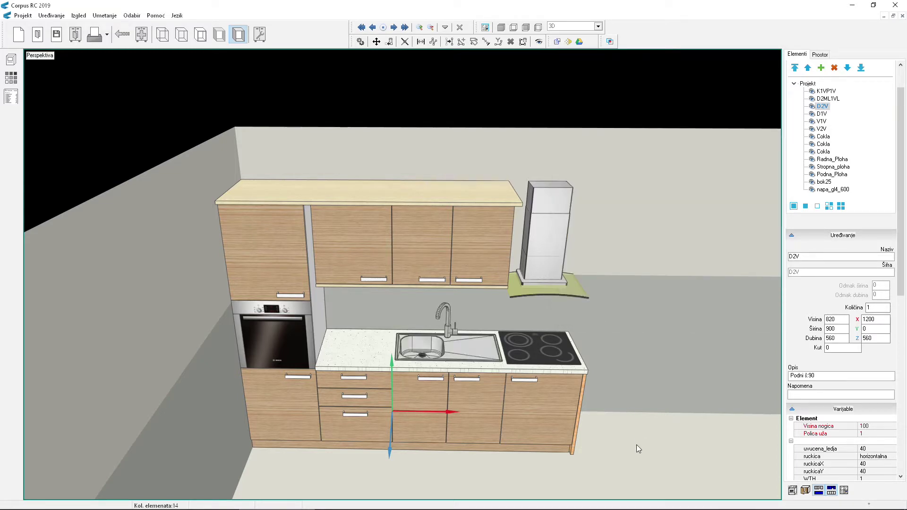
{"action": "left_click", "coordinate": [493, 473]}
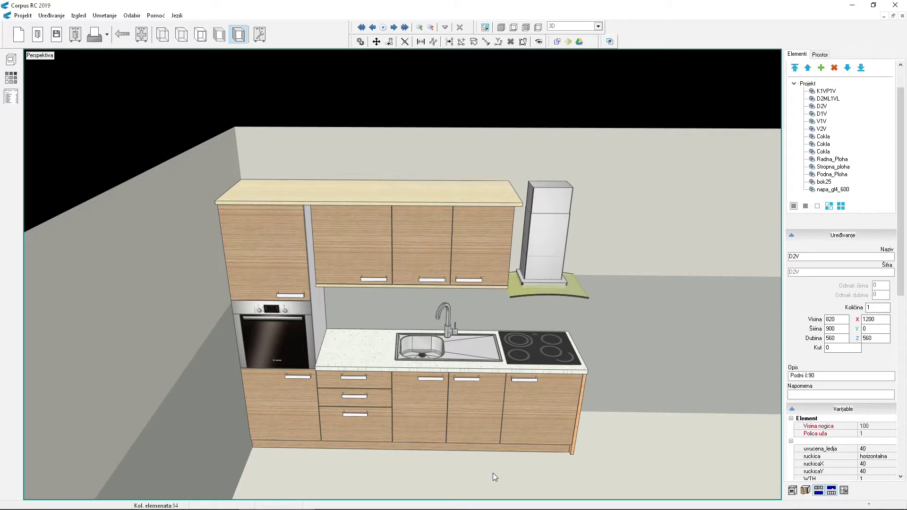
- Delete the cooker hood napa_gl4_600 and add a copy of the 600 mm wall cabinet V1V in the gap above the hob
{"action": "left_click", "coordinate": [548, 249]}
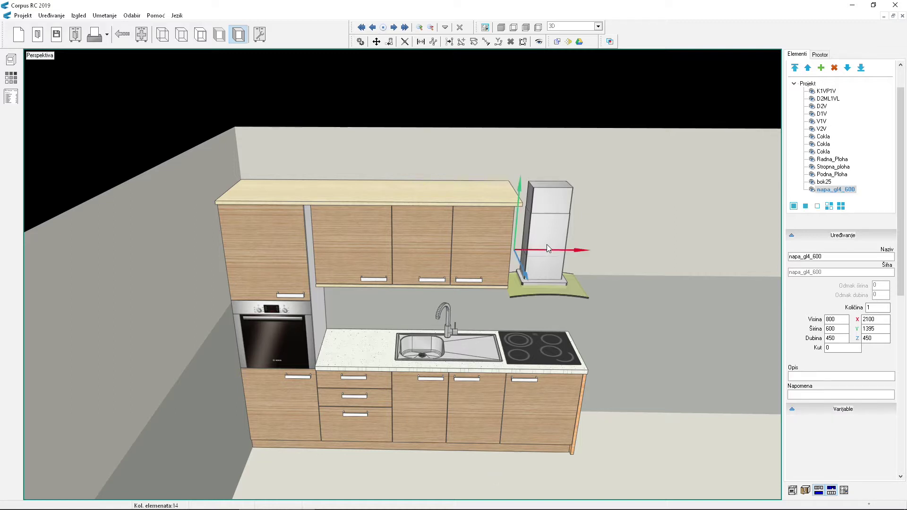
{"action": "left_click", "coordinate": [835, 68]}
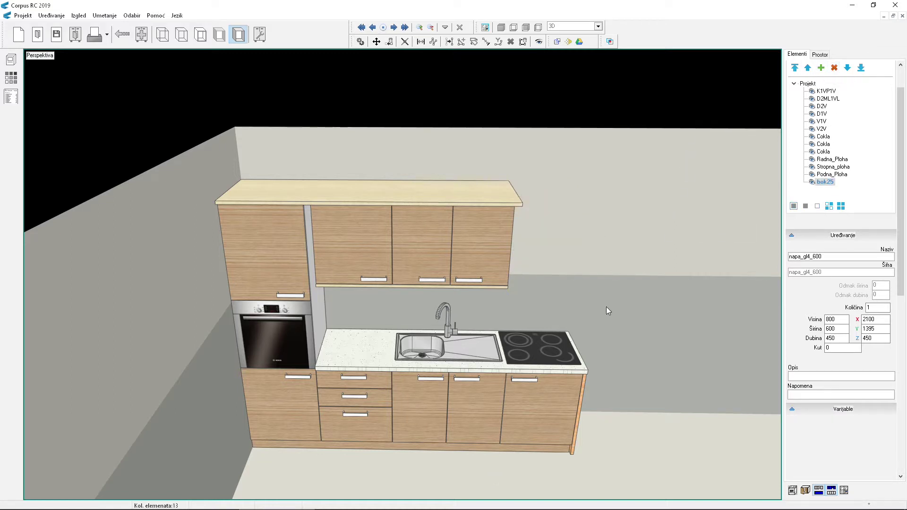
{"action": "left_click", "coordinate": [353, 240]}
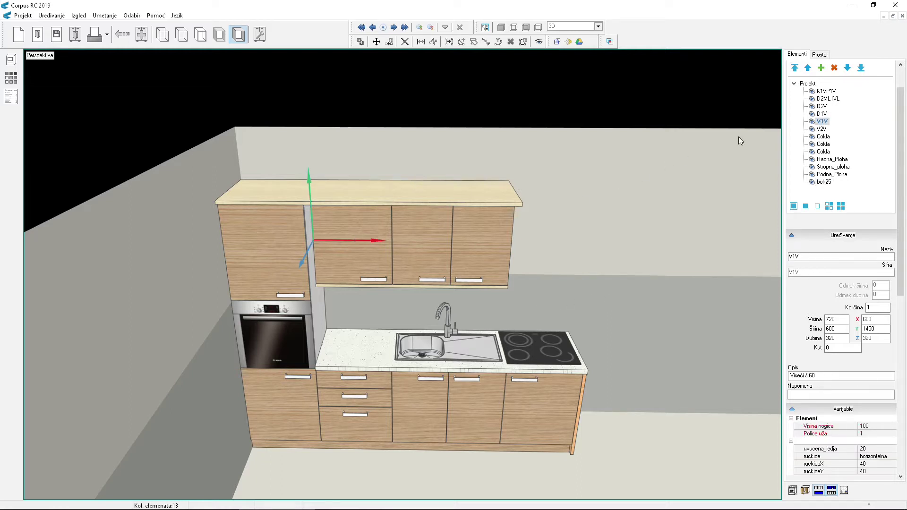
{"action": "left_click", "coordinate": [821, 69]}
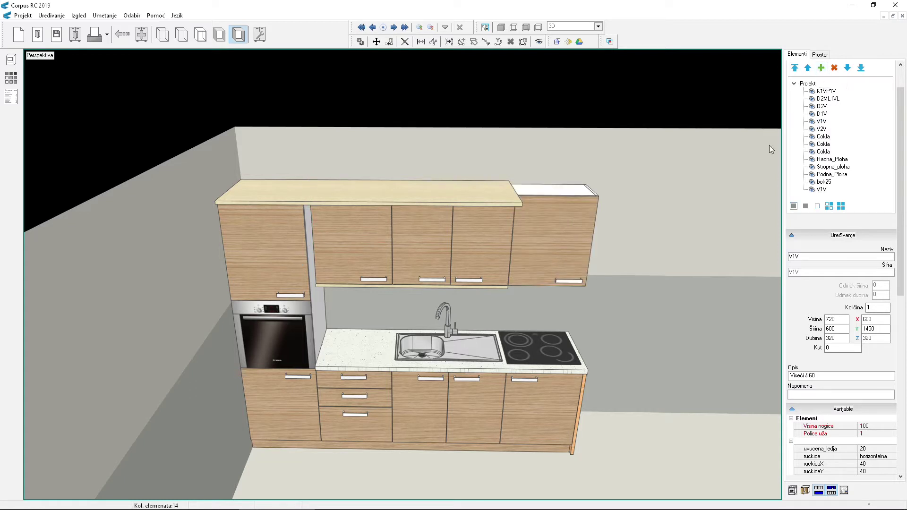
- Rename the copied wall cabinet above the hob as V1V_za_napu
{"action": "left_click", "coordinate": [556, 242]}
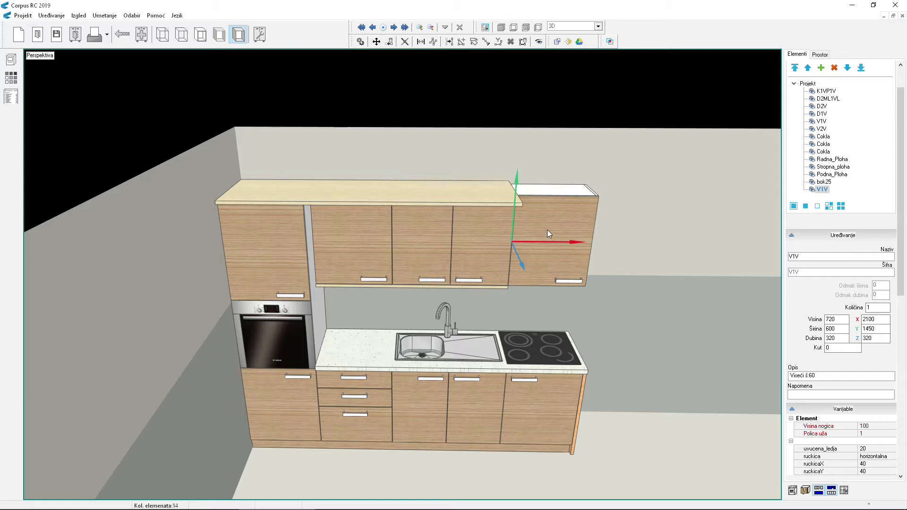
{"action": "left_click", "coordinate": [806, 257]}
{"action": "type", "text": "_za_napu"}
{"action": "key", "text": "Return"}
- Set the height of the wall cabinet above the hob to 620 mm and its Y position to 1550 mm
{"action": "left_click_drag", "start_coordinate": [838, 320], "coordinate": [817, 321]}
{"action": "type", "text": "620"}
{"action": "key", "text": "Return"}
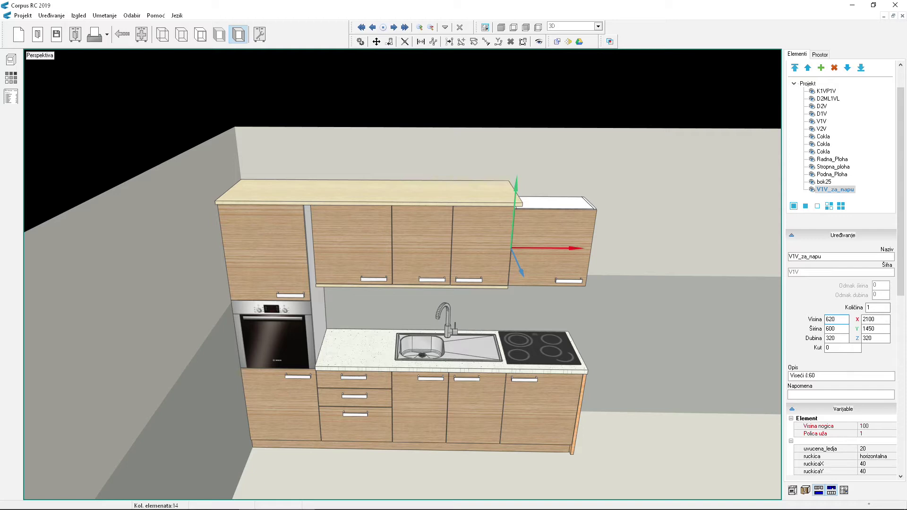
{"action": "left_click_drag", "start_coordinate": [883, 329], "coordinate": [834, 332]}
{"action": "type", "text": "1550"}
{"action": "key", "text": "Return"}
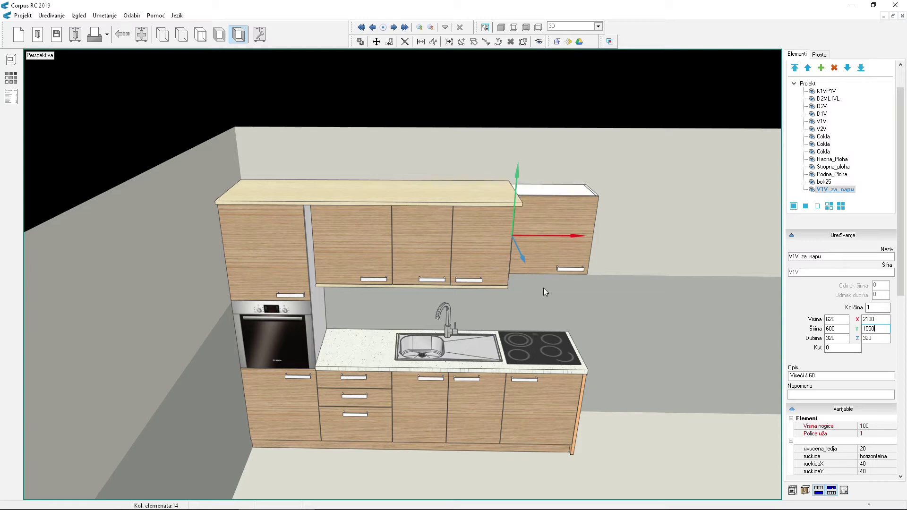
- Insert the 600 mm hood Napa_IE_600 from the kitchen library group 08 Nape into the project
{"action": "left_click", "coordinate": [75, 34]}
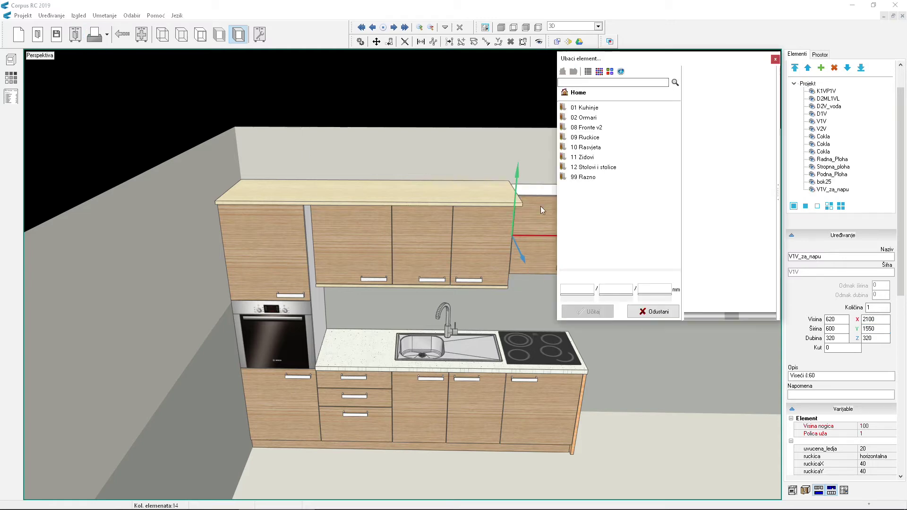
{"action": "double_click", "coordinate": [586, 108]}
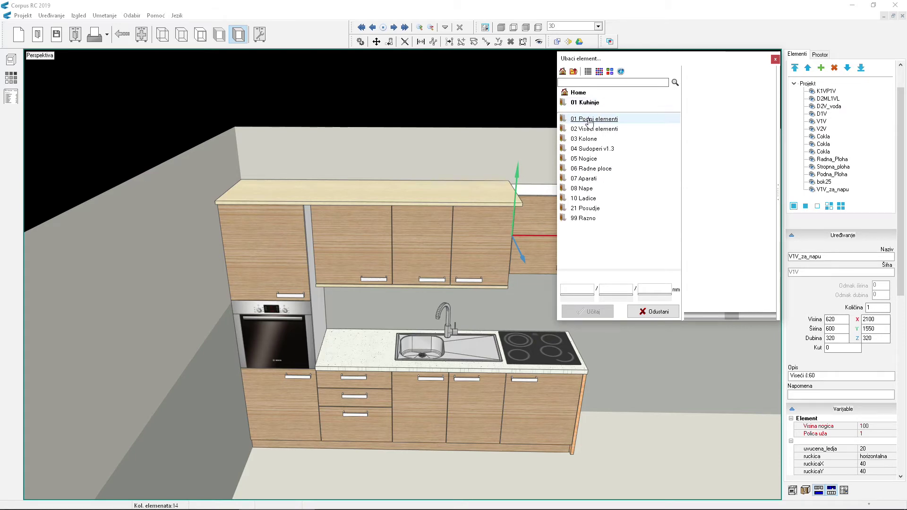
{"action": "double_click", "coordinate": [588, 189]}
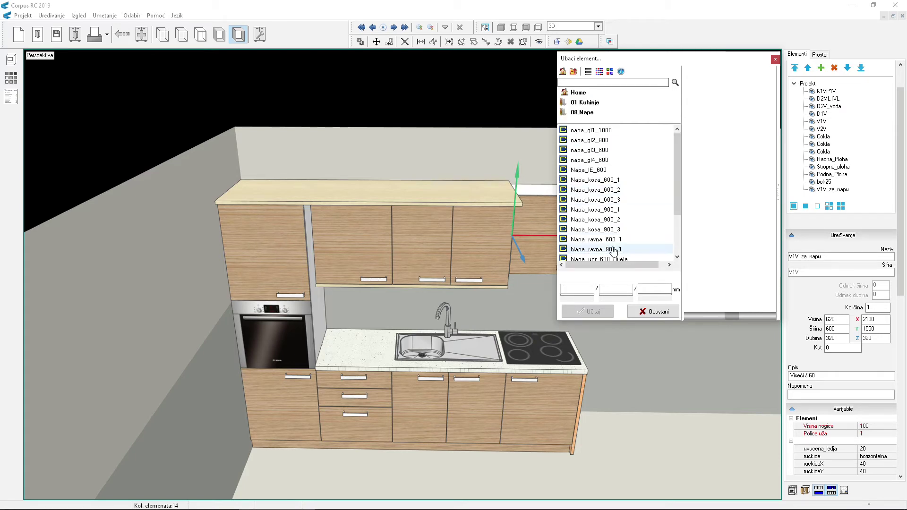
{"action": "left_click", "coordinate": [588, 170]}
{"action": "left_click", "coordinate": [597, 312]}
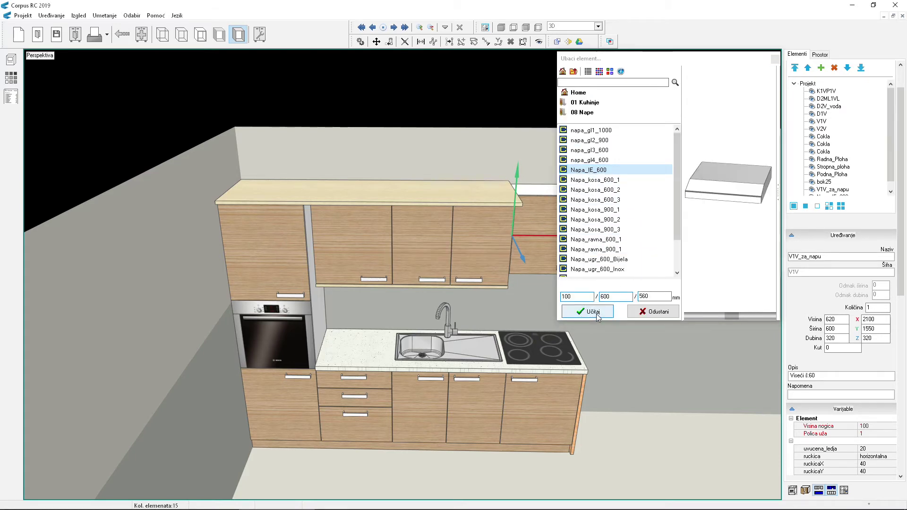
{"action": "left_click", "coordinate": [596, 313]}
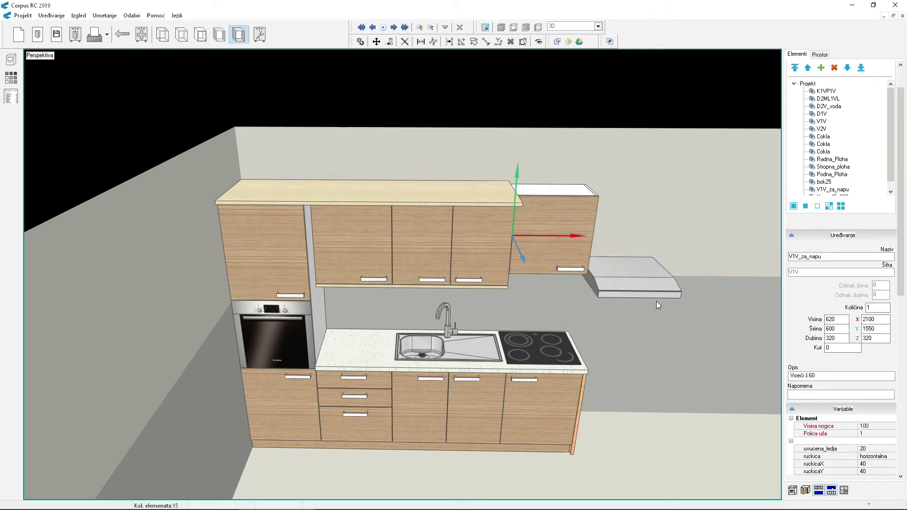
- Move the hood directly beneath the wall cabinet above the hob, aligned at X 2100 mm with its Y position at about 1441 mm
{"action": "left_click", "coordinate": [633, 286]}
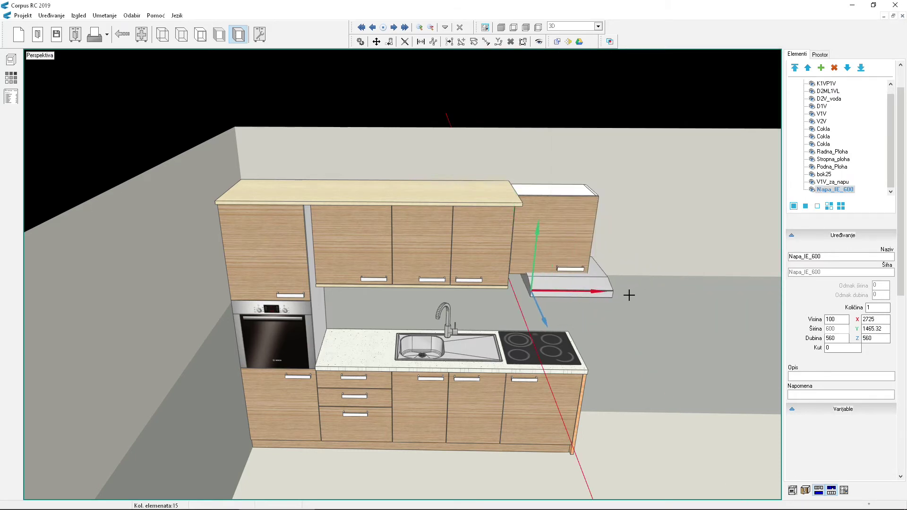
{"action": "left_click_drag", "start_coordinate": [622, 298], "coordinate": [626, 297]}
{"action": "left_click_drag", "start_coordinate": [623, 299], "coordinate": [624, 299]}
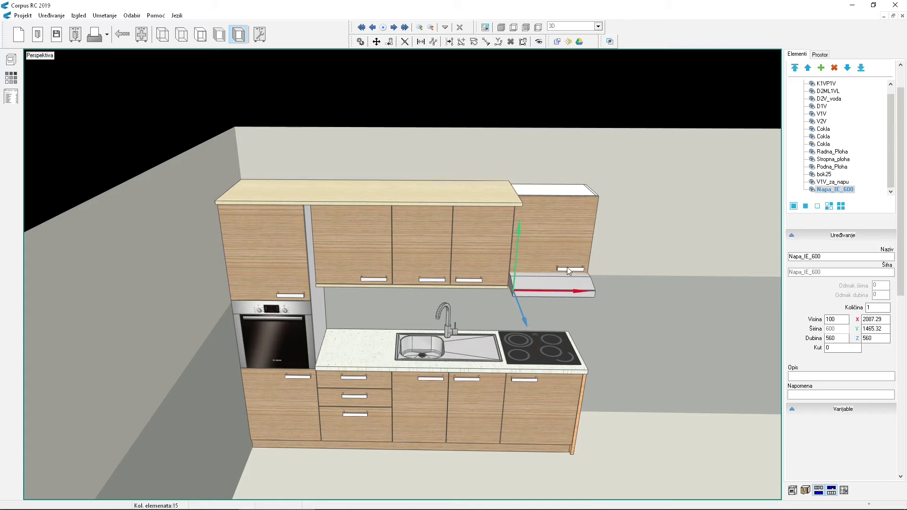
{"action": "left_click_drag", "start_coordinate": [519, 231], "coordinate": [519, 233]}
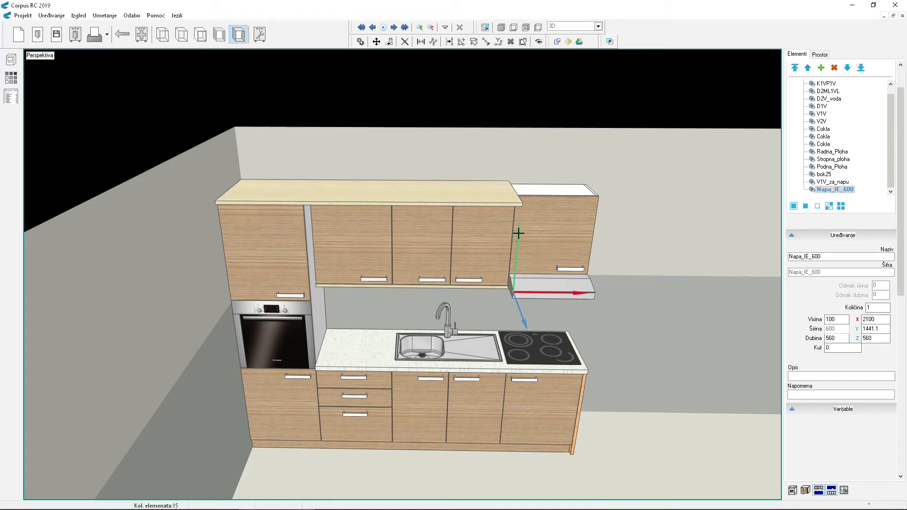
{"action": "left_click", "coordinate": [469, 198]}
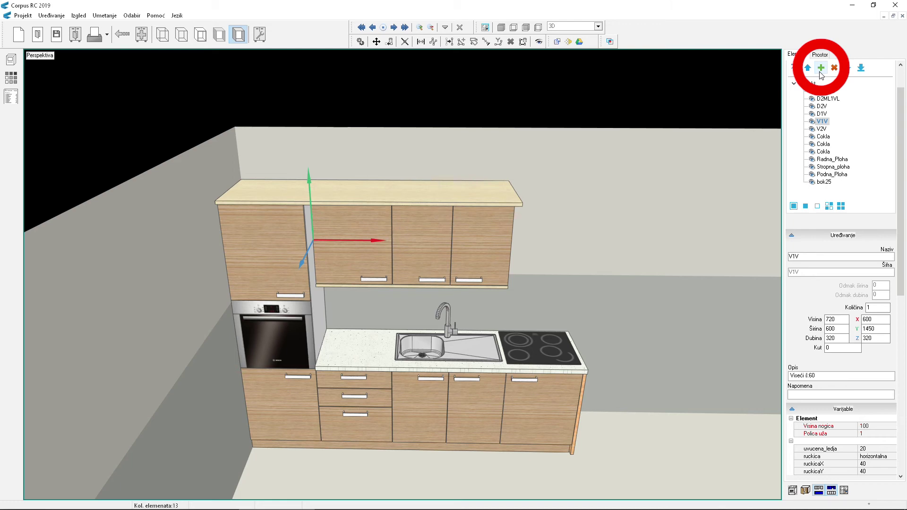
- Add a copy of the 600 mm wall cabinet V1V beside the existing wall cabinets, above the hob
{"action": "left_click", "coordinate": [820, 69]}
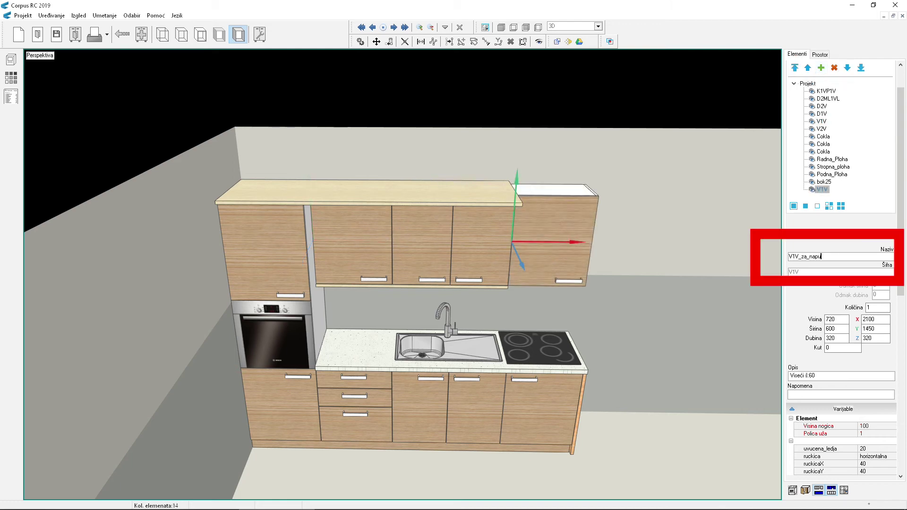